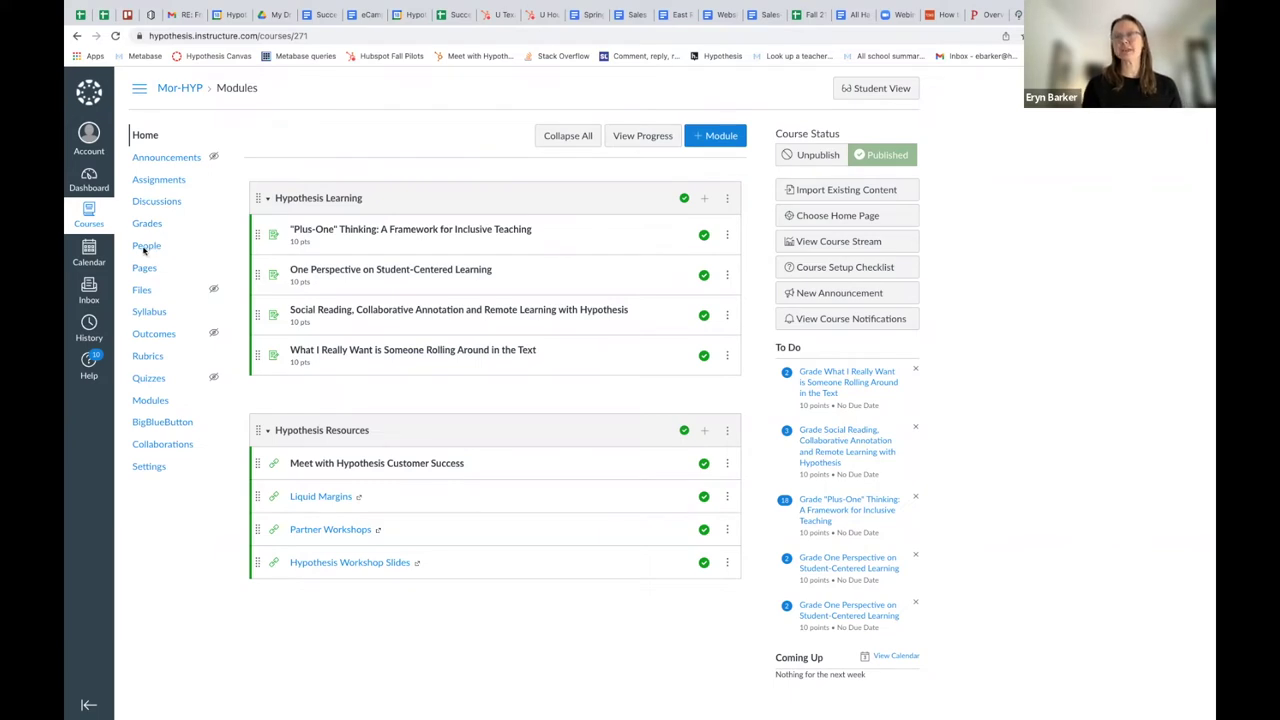
From People, add a 'Demo groups' set that splits students into groups of 3
{"action": "left_click", "coordinate": [141, 250]}
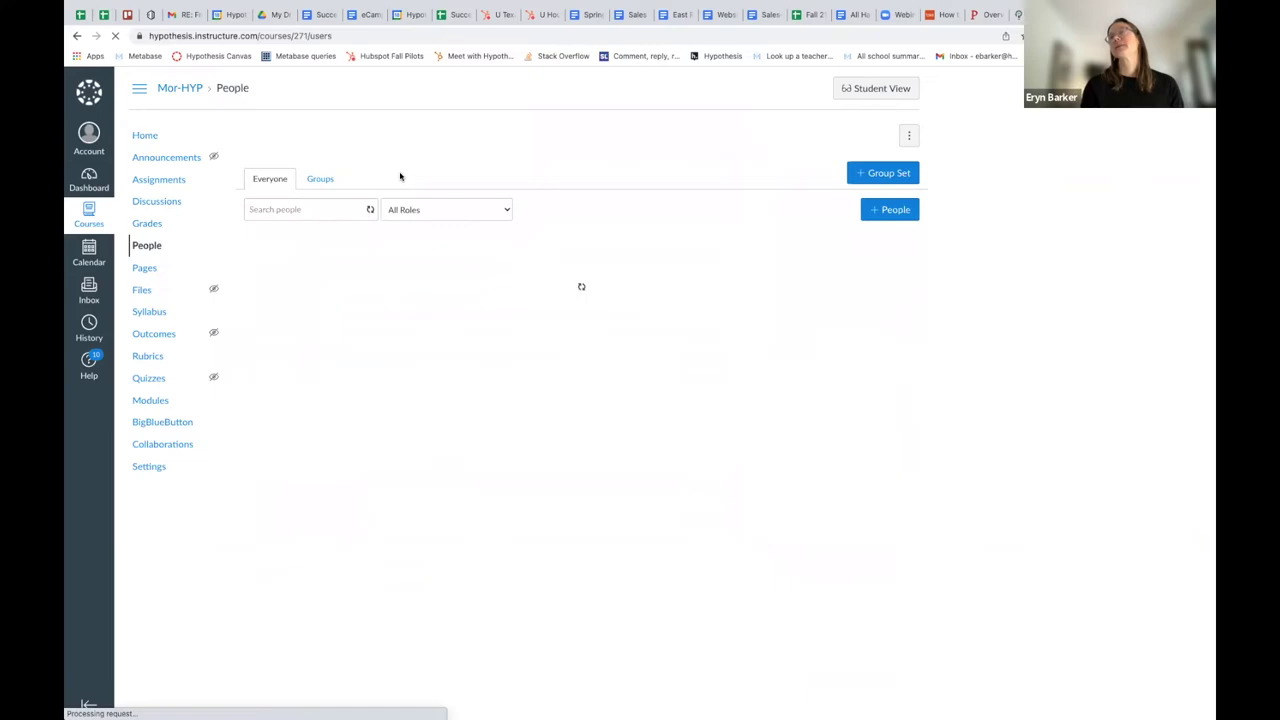
{"action": "left_click", "coordinate": [316, 180]}
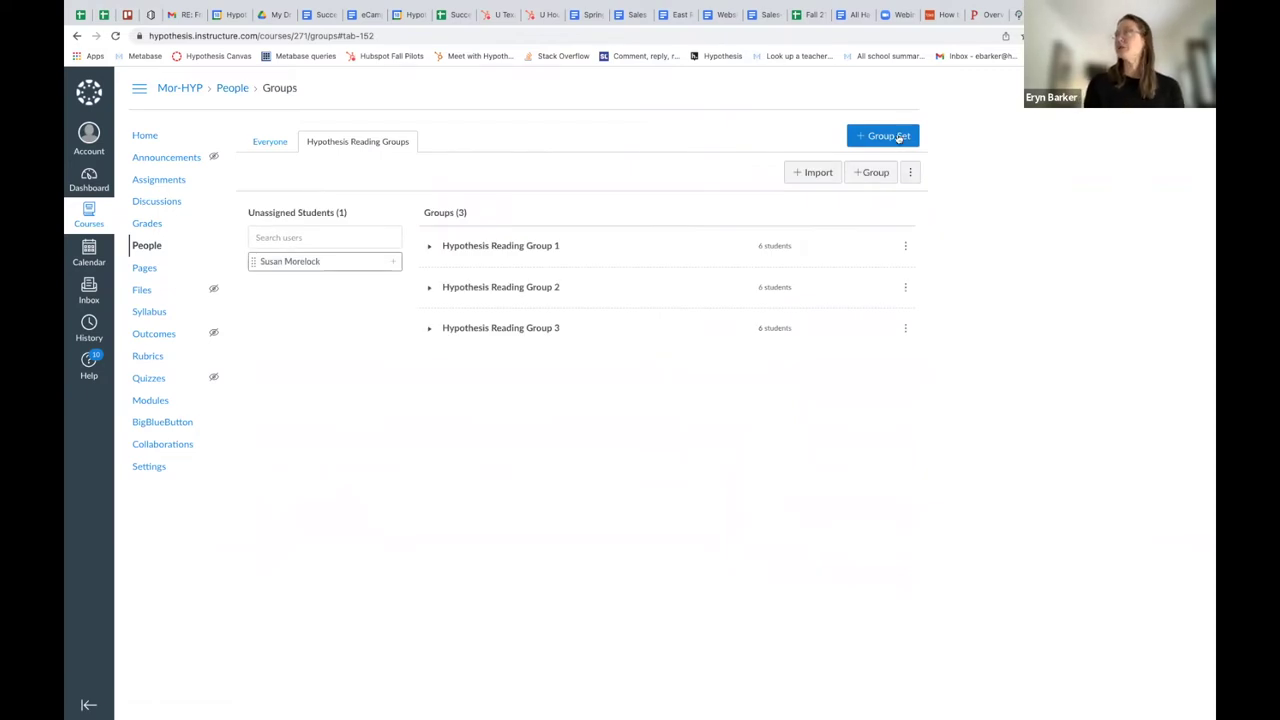
{"action": "left_click", "coordinate": [898, 137]}
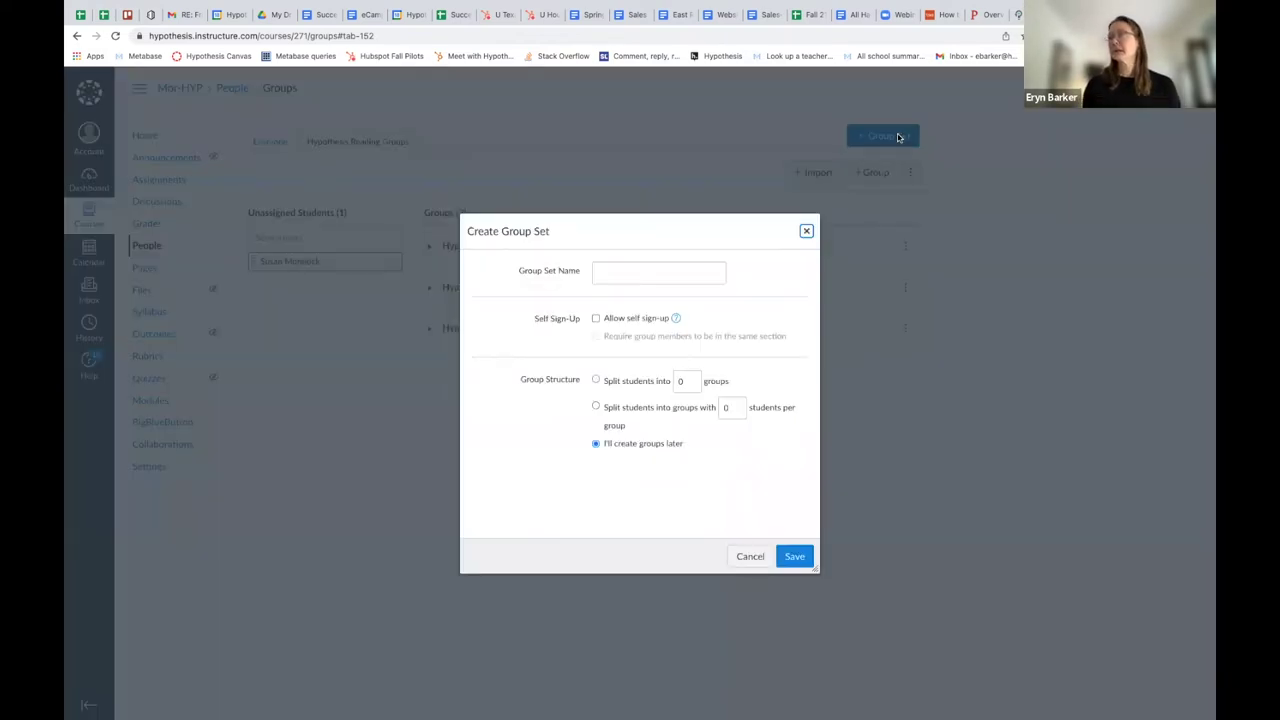
{"action": "left_click", "coordinate": [618, 274]}
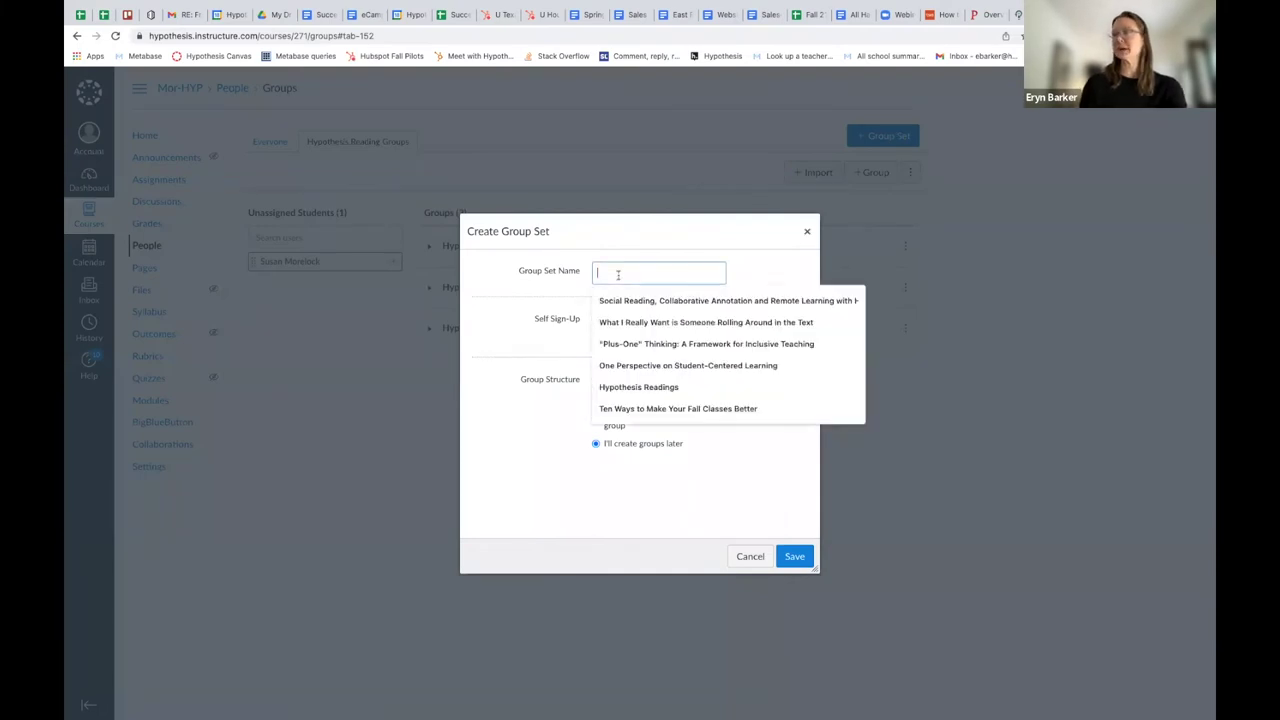
{"action": "type", "text": "Demo g"}
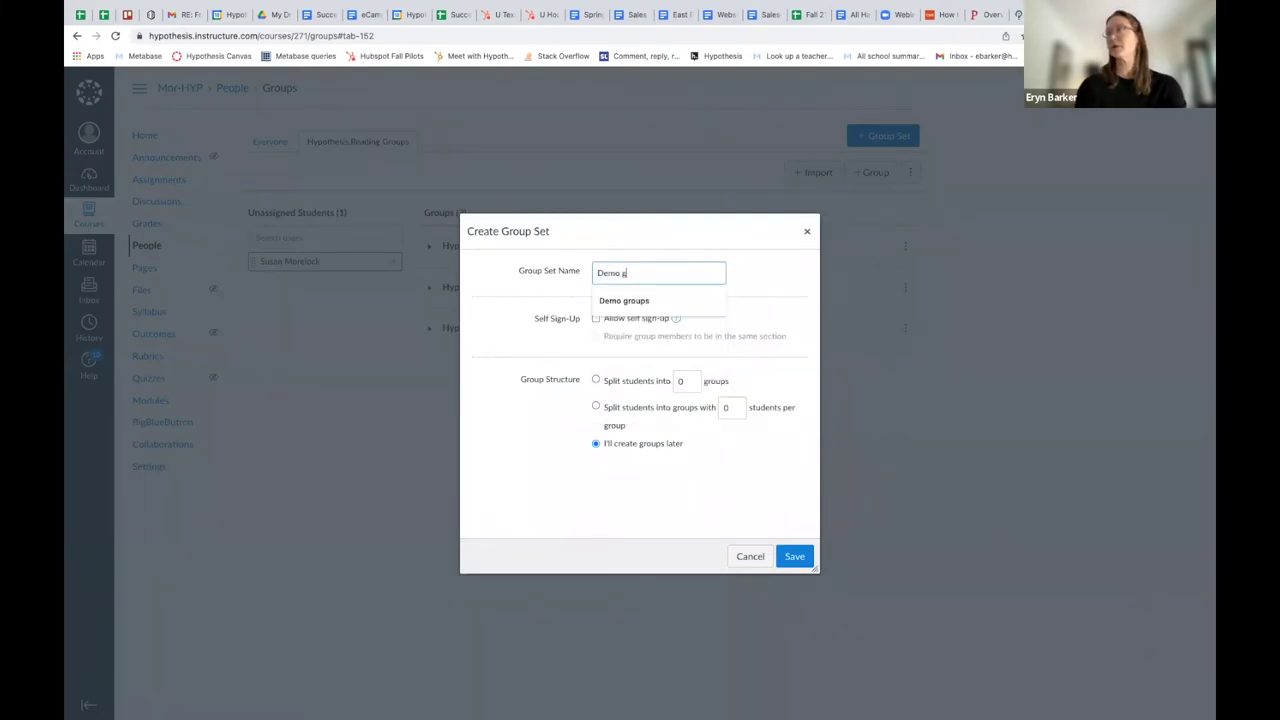
{"action": "type", "text": "roups"}
{"action": "left_click", "coordinate": [752, 295]}
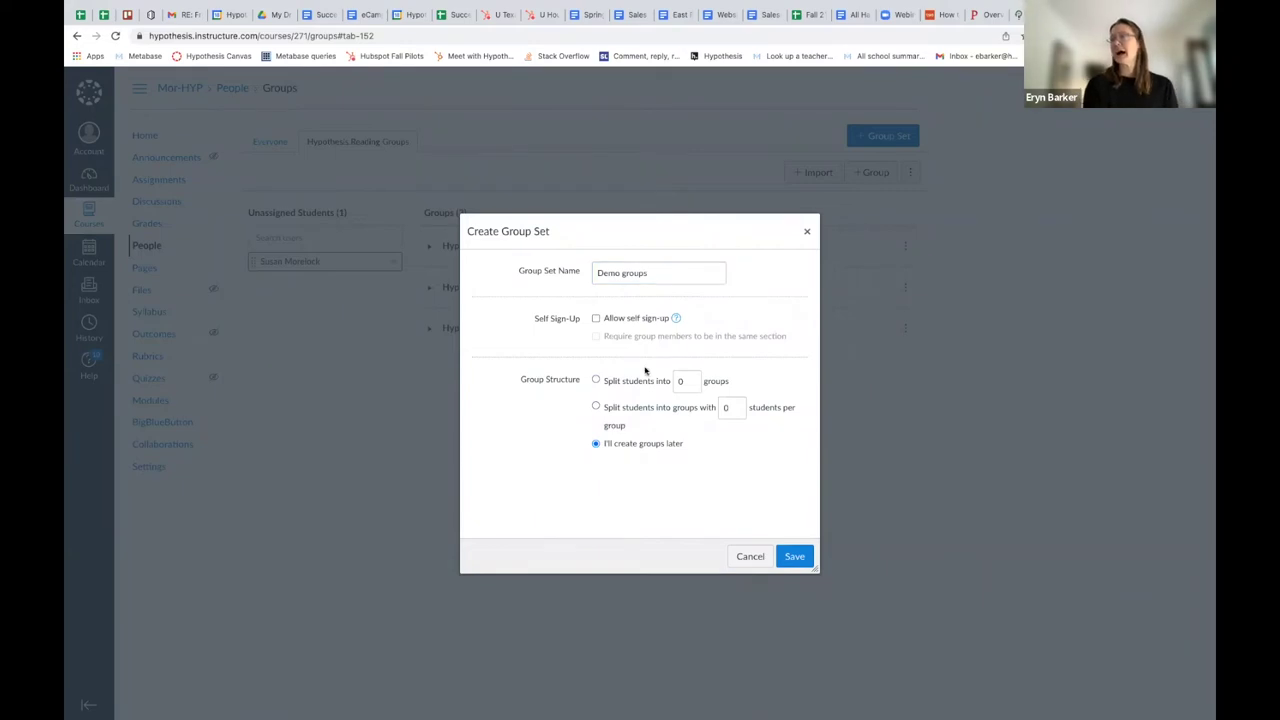
{"action": "left_click", "coordinate": [596, 406]}
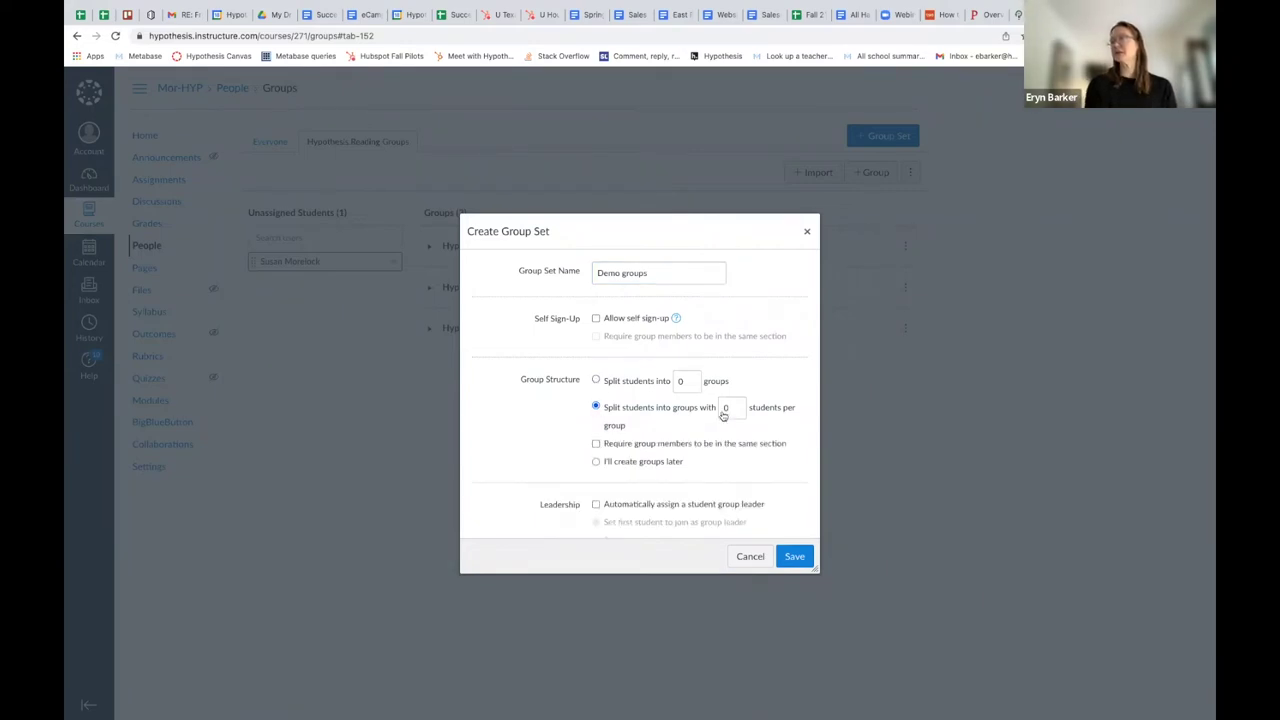
{"action": "left_click", "coordinate": [729, 408]}
{"action": "type", "text": "3"}
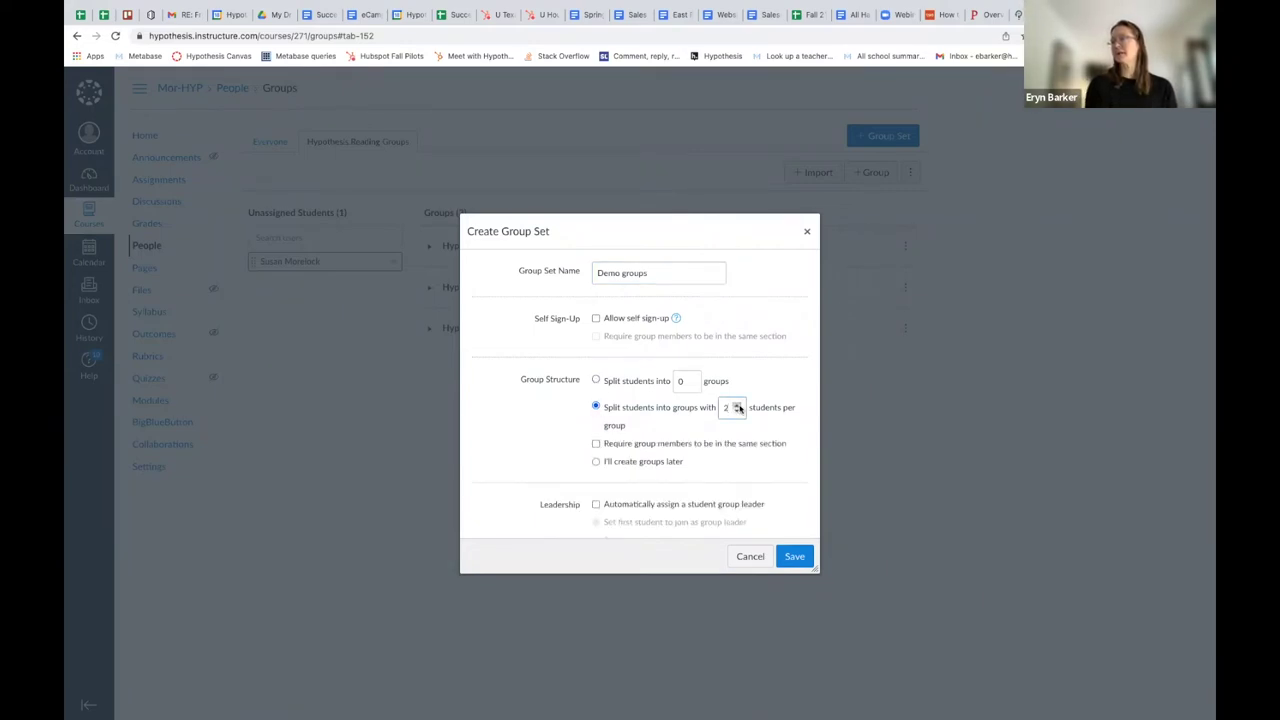
{"action": "left_click", "coordinate": [796, 559]}
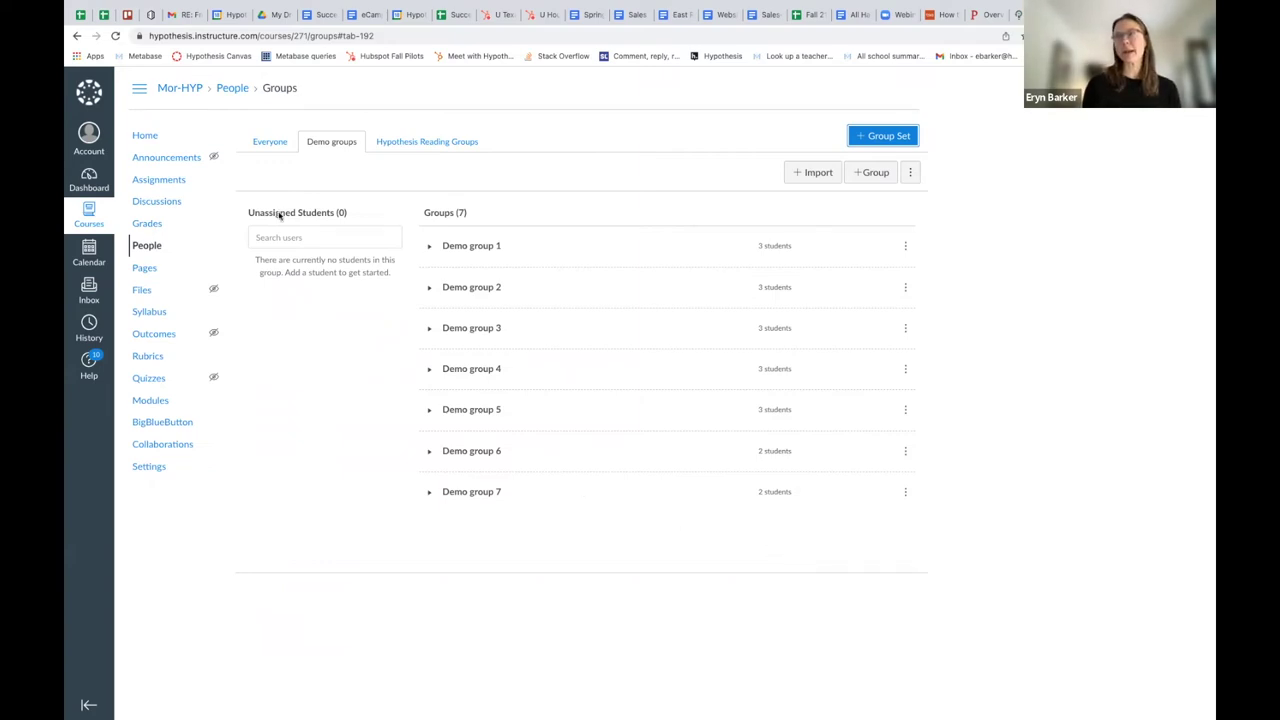
{"action": "left_click_drag", "start_coordinate": [280, 214], "coordinate": [175, 150]}
Start a new assignment named 'Annotation' with the description 'Detailed instructions'
{"action": "left_click", "coordinate": [158, 180]}
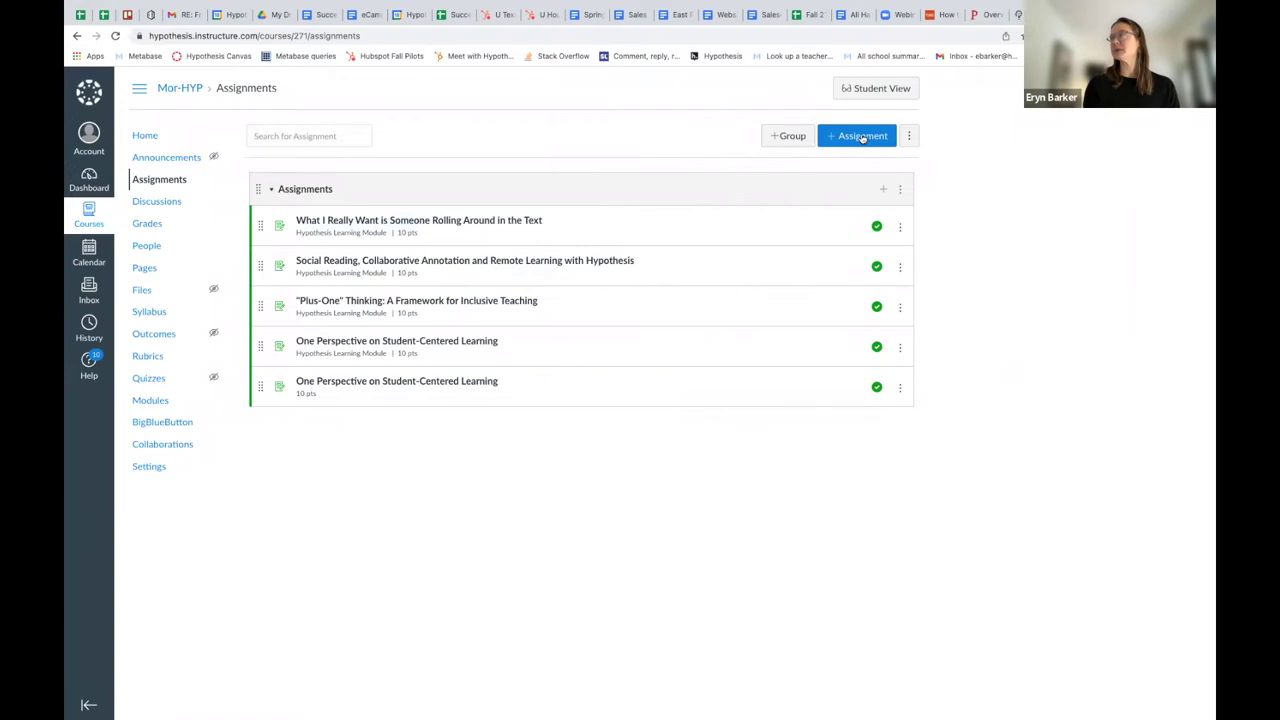
{"action": "left_click", "coordinate": [862, 136]}
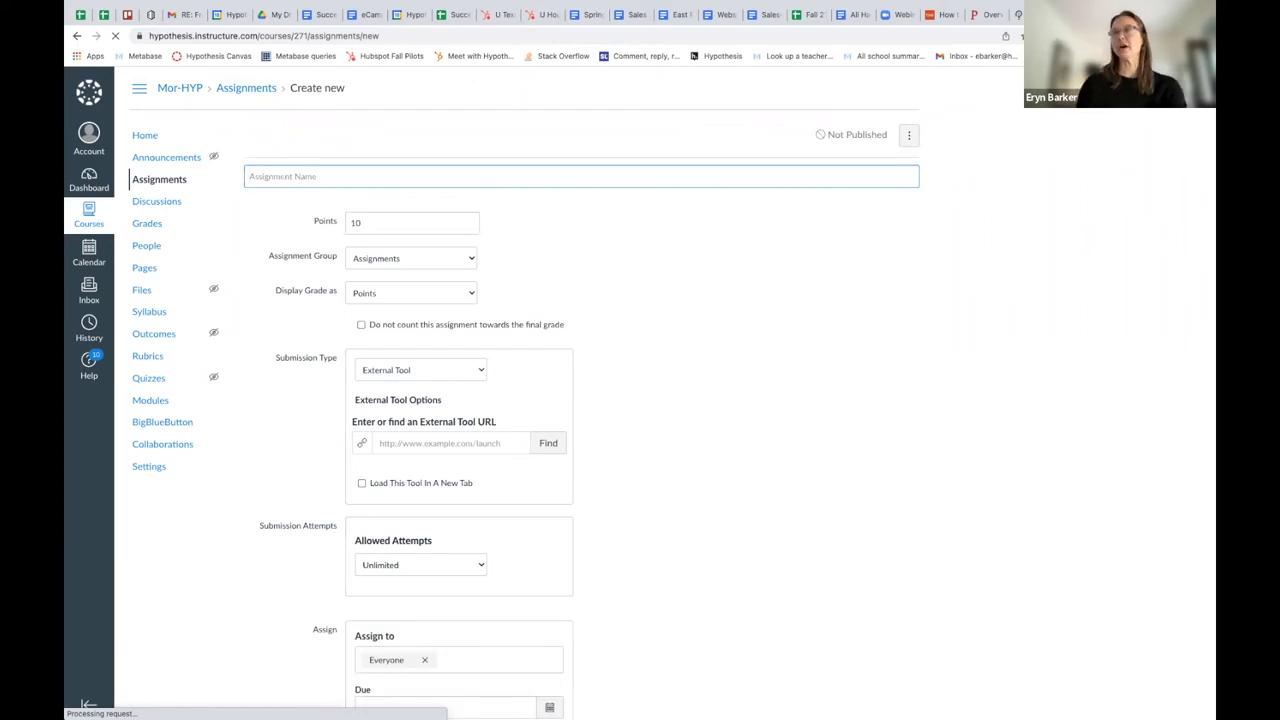
{"action": "type", "text": "Ann"}
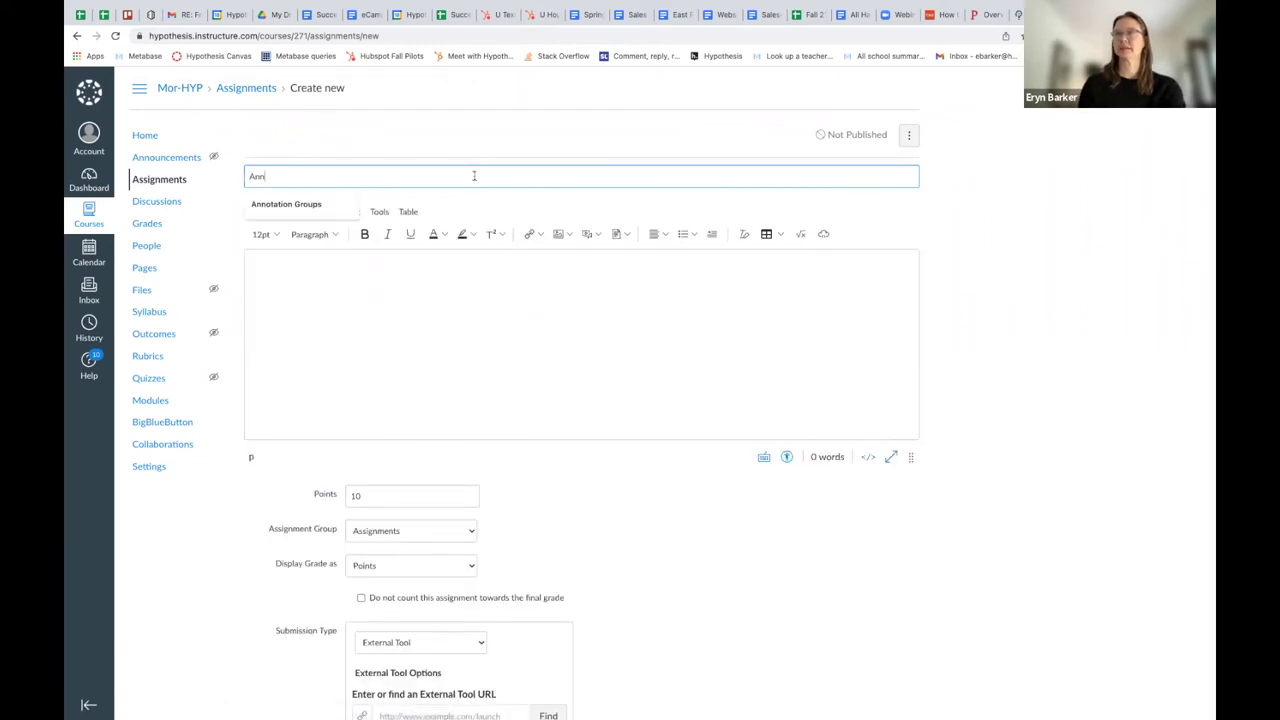
{"action": "type", "text": "otation"}
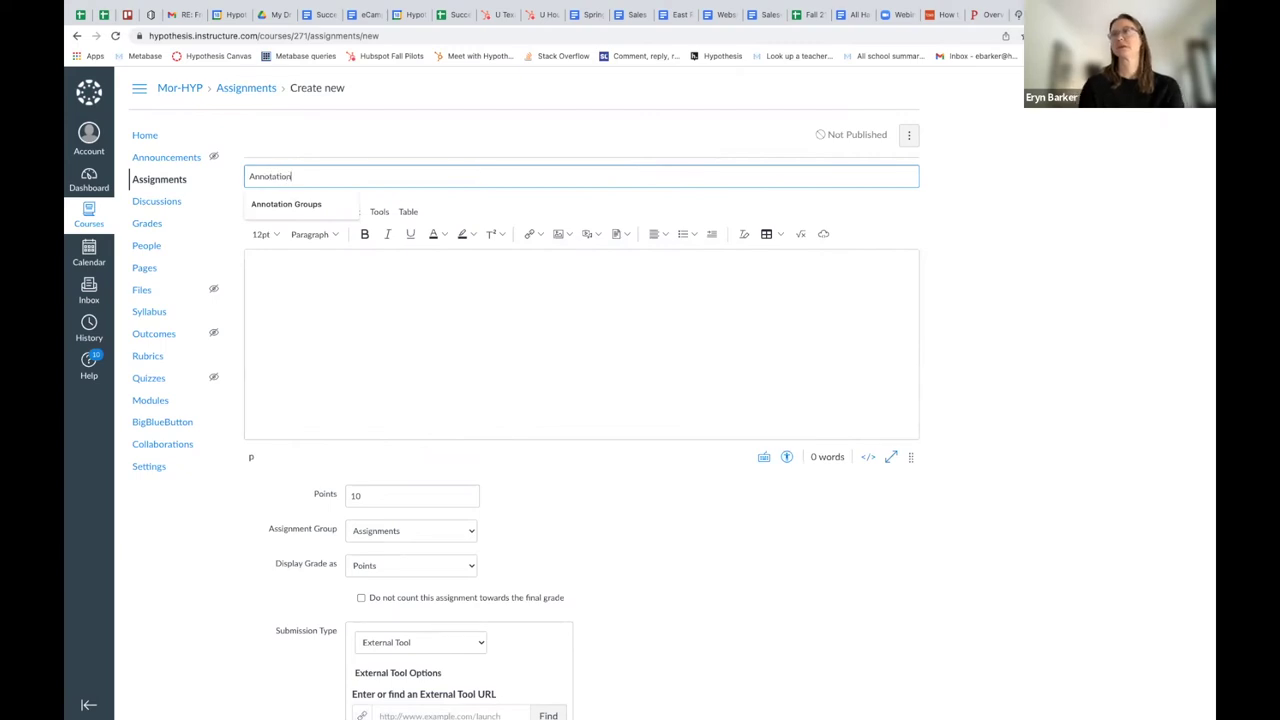
{"action": "left_click", "coordinate": [342, 295]}
{"action": "type", "text": "D"}
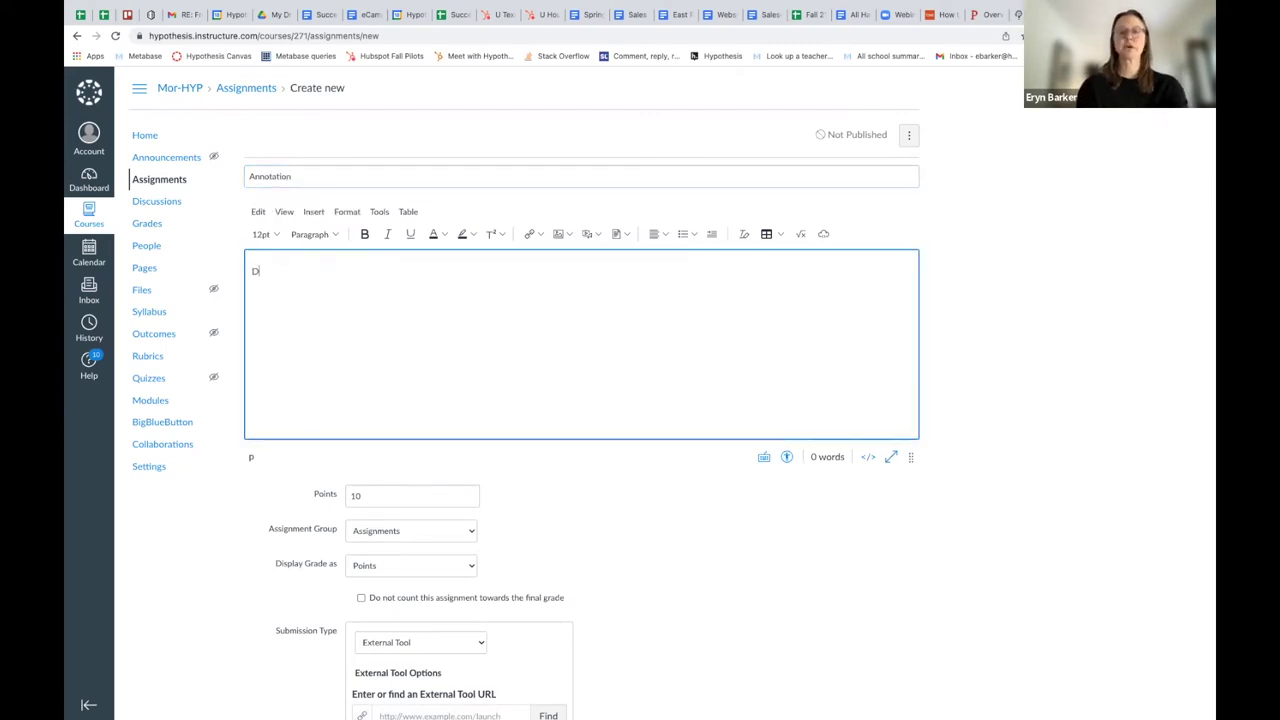
{"action": "type", "text": "etailed instructio"}
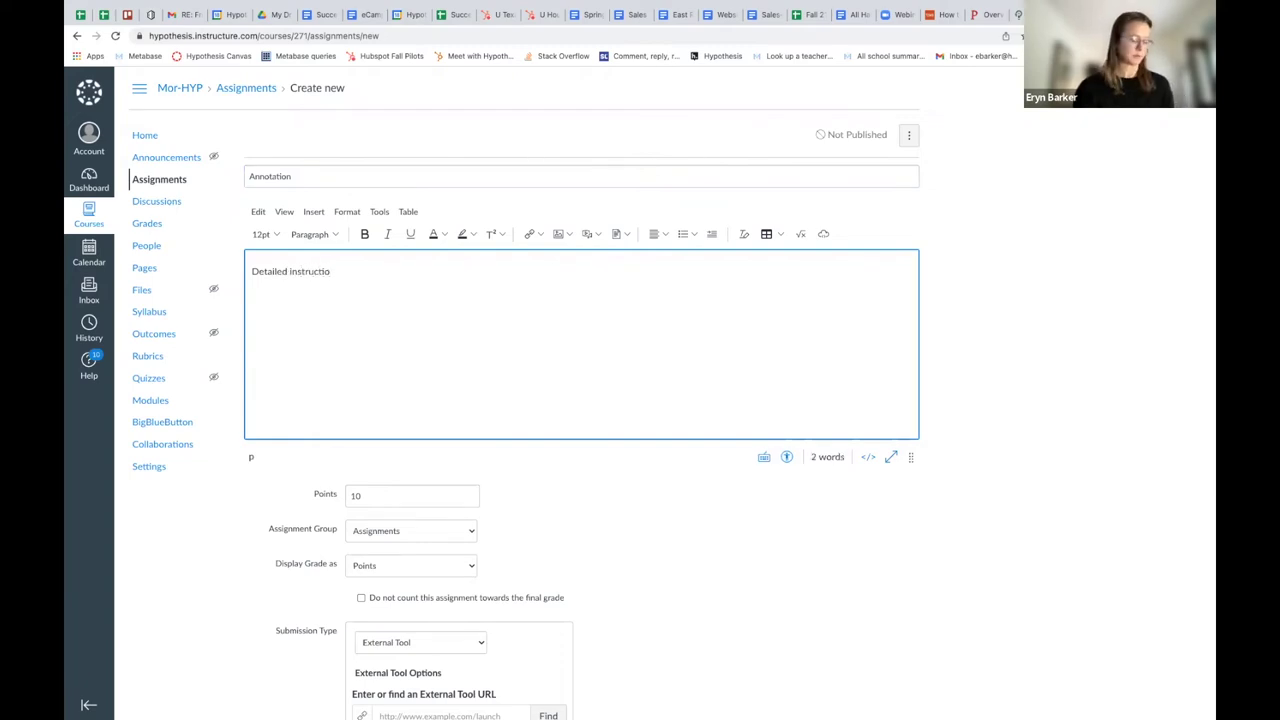
{"action": "type", "text": "ns"}
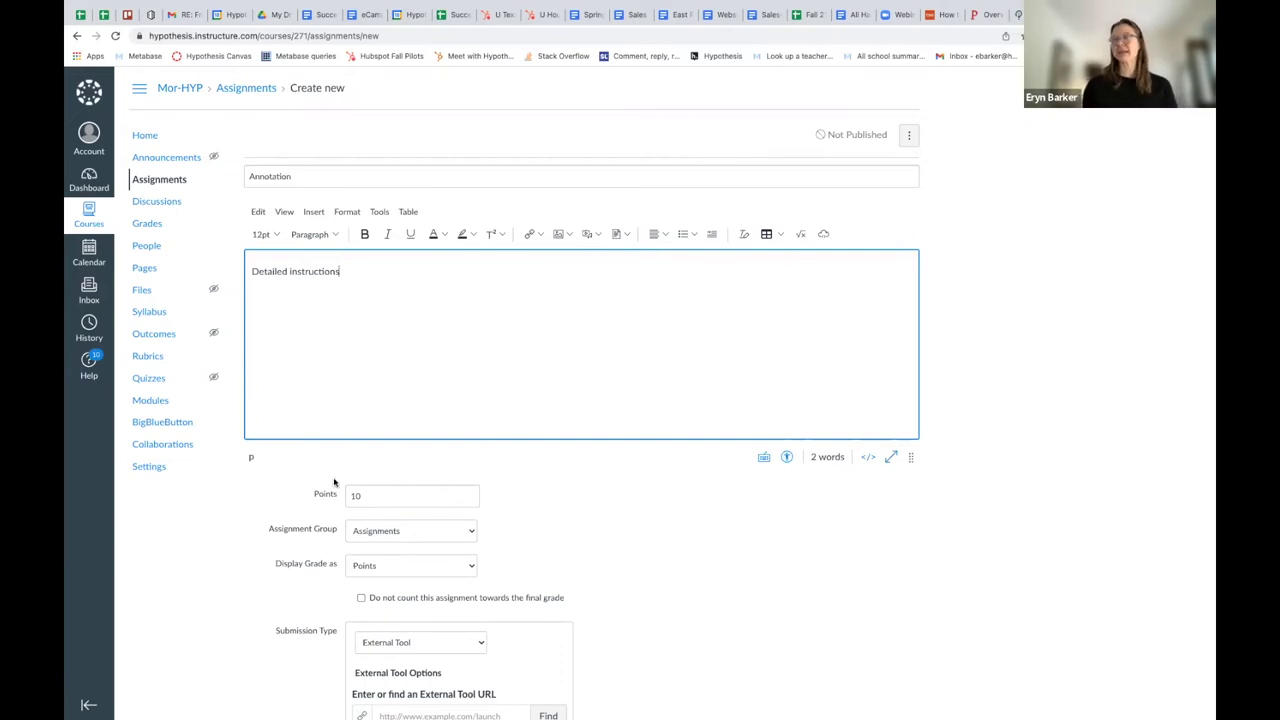
Check the 10-point value and set the submission type to External Tool
{"action": "scroll", "coordinate": [336, 484], "scroll_direction": "down", "scroll_amount": 1}
{"action": "left_click", "coordinate": [365, 419]}
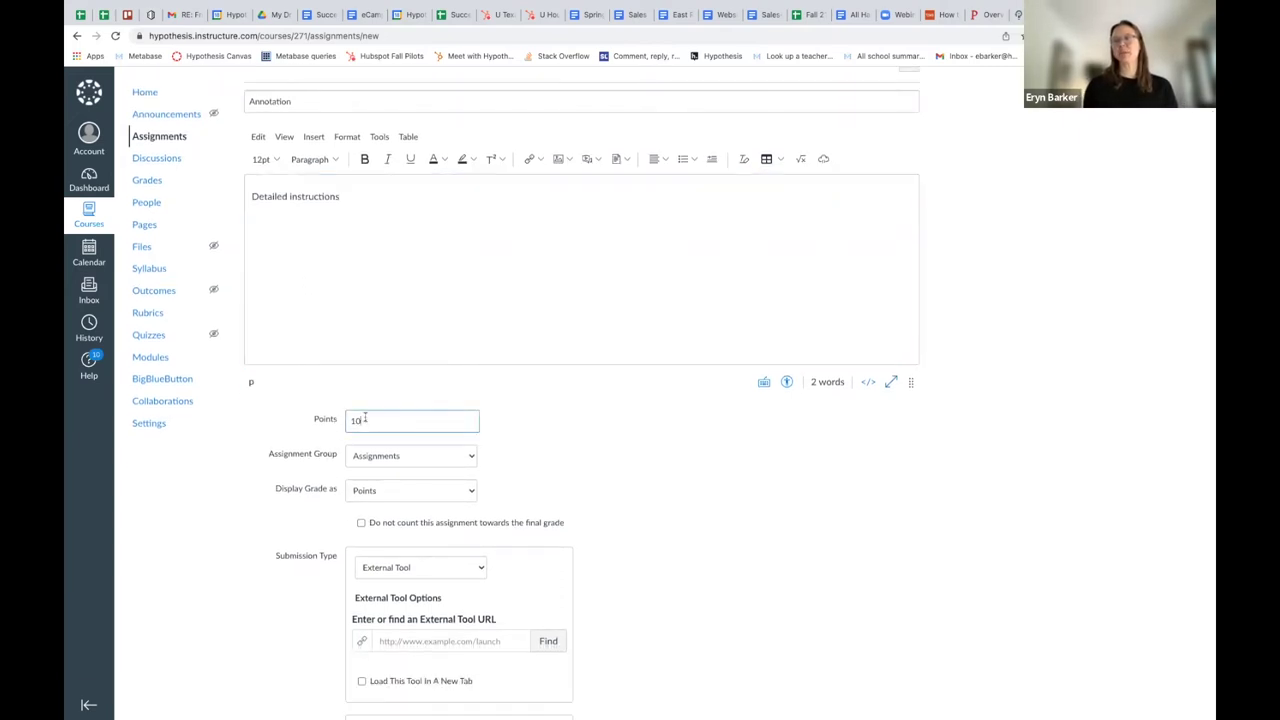
{"action": "scroll", "coordinate": [370, 425], "scroll_direction": "down", "scroll_amount": 2}
{"action": "left_click", "coordinate": [392, 445]}
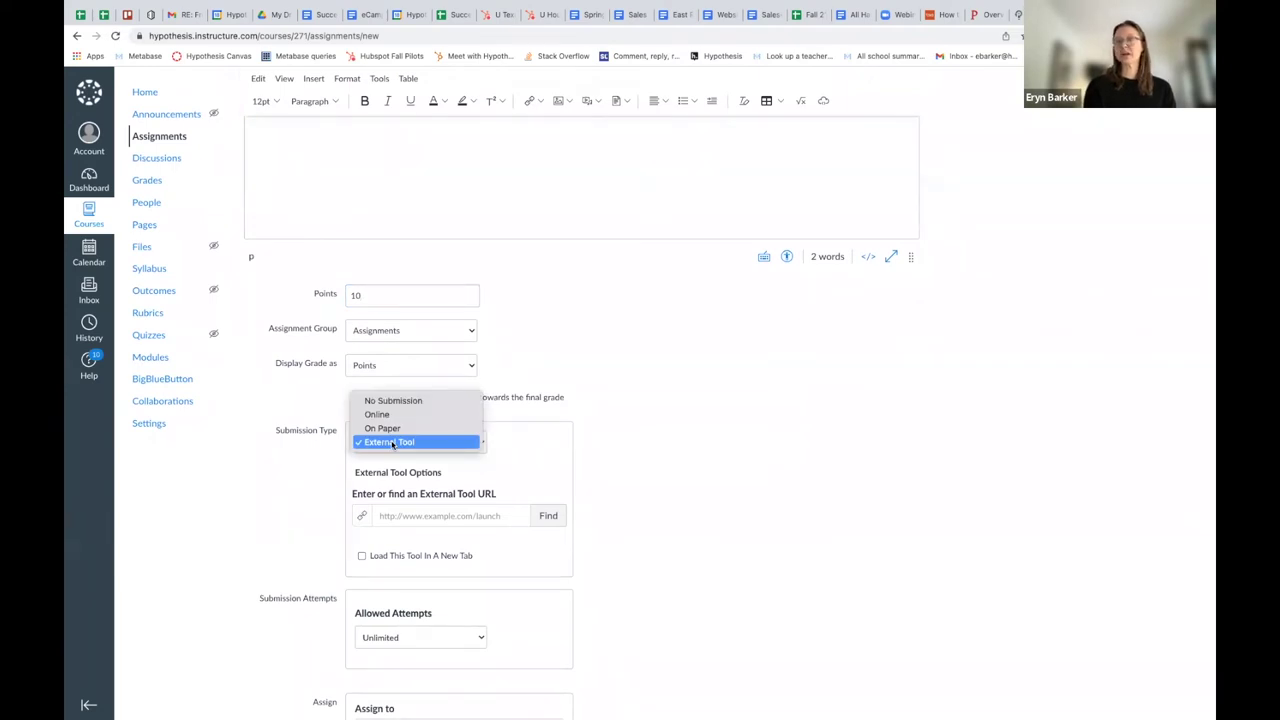
{"action": "left_click", "coordinate": [392, 442]}
{"action": "scroll", "coordinate": [666, 469], "scroll_direction": "down", "scroll_amount": 1}
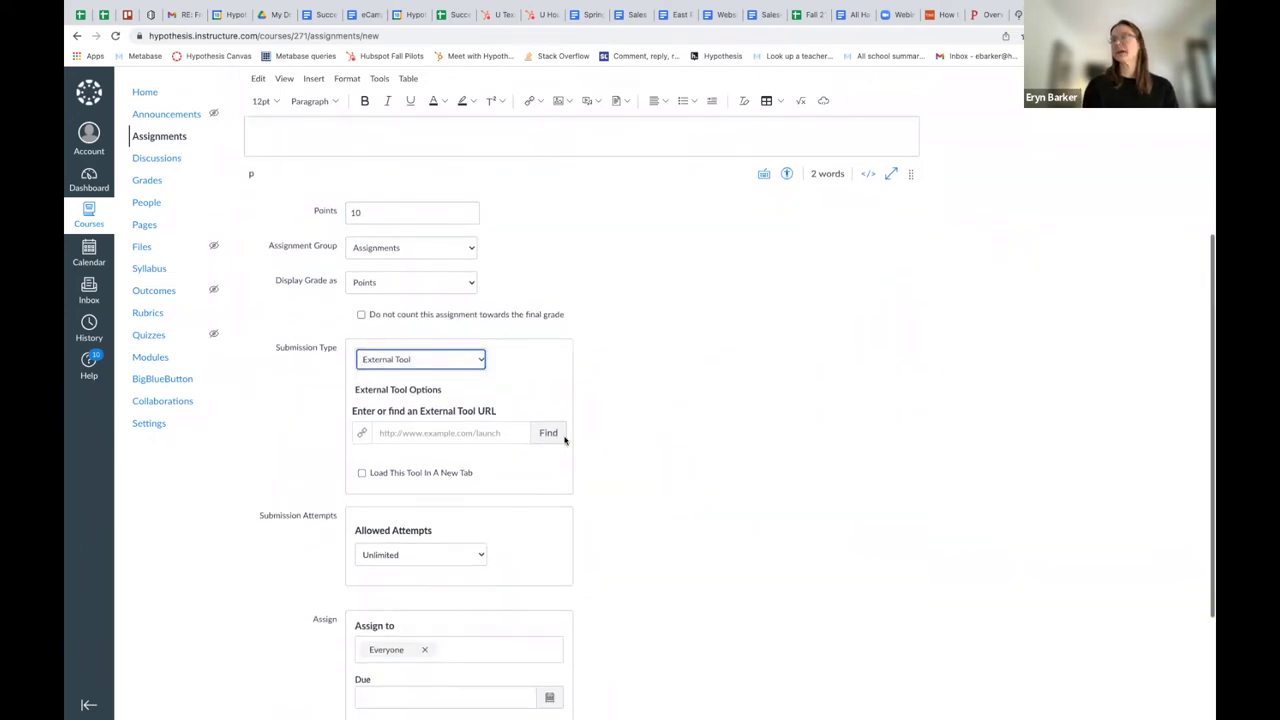
Choose the Hypothesis tool with Annotation_Ch6.pdf from Canvas as the assignment content
{"action": "left_click", "coordinate": [550, 433]}
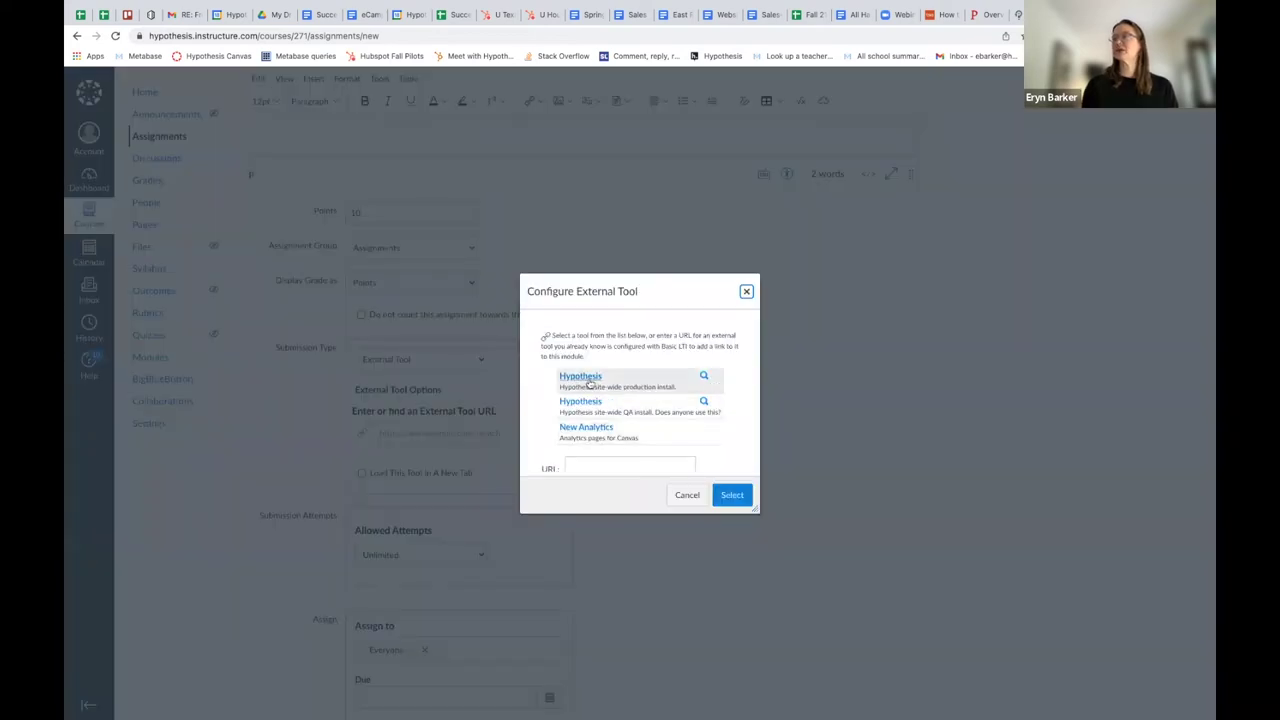
{"action": "left_click", "coordinate": [590, 384]}
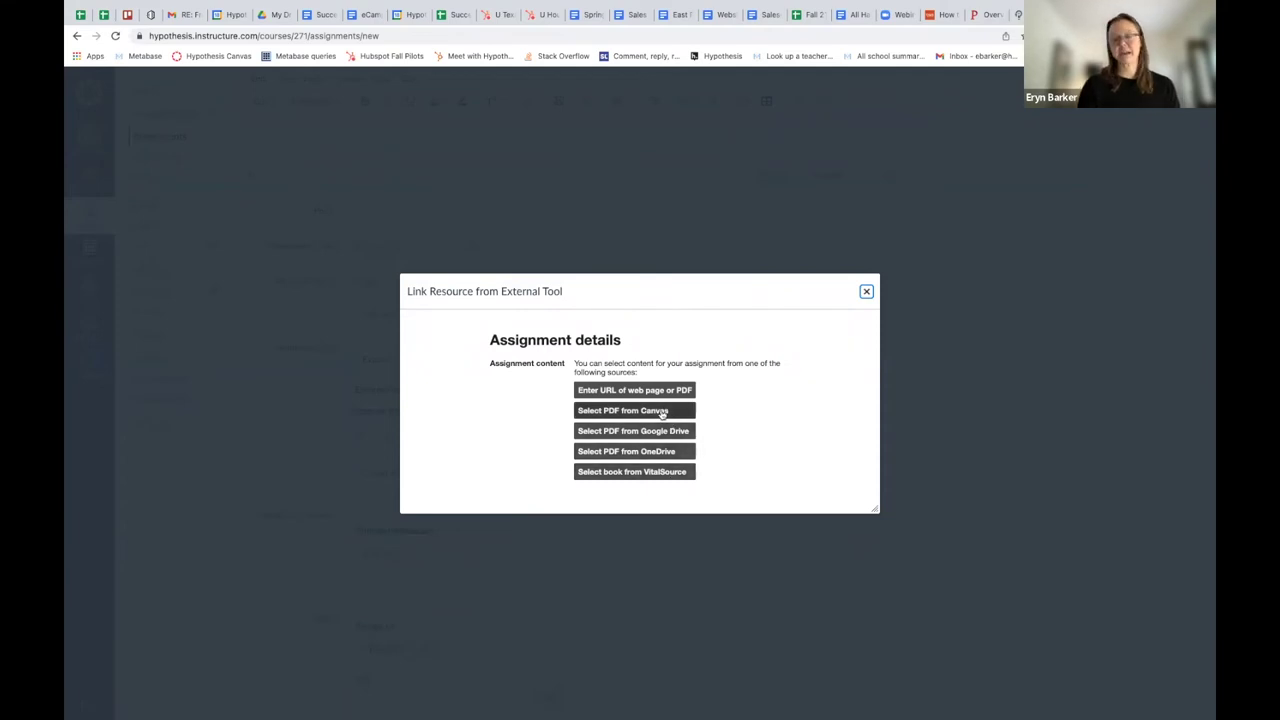
{"action": "left_click", "coordinate": [660, 413]}
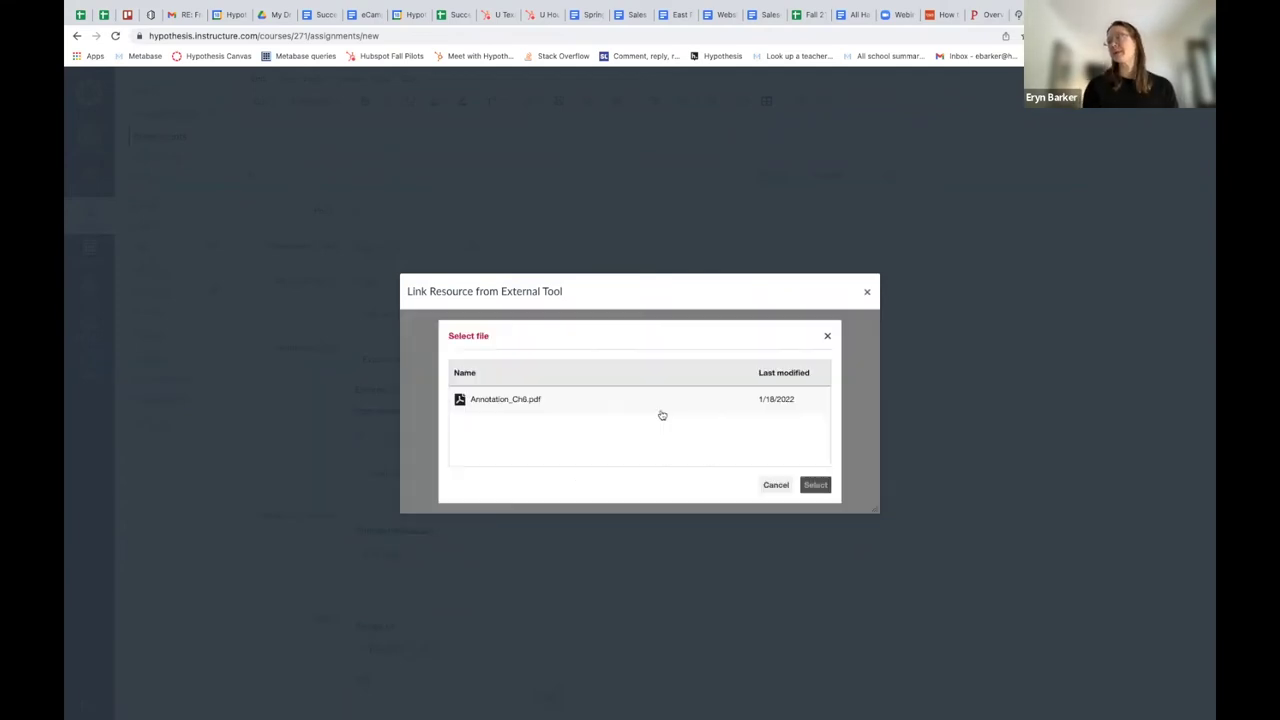
{"action": "left_click", "coordinate": [500, 398]}
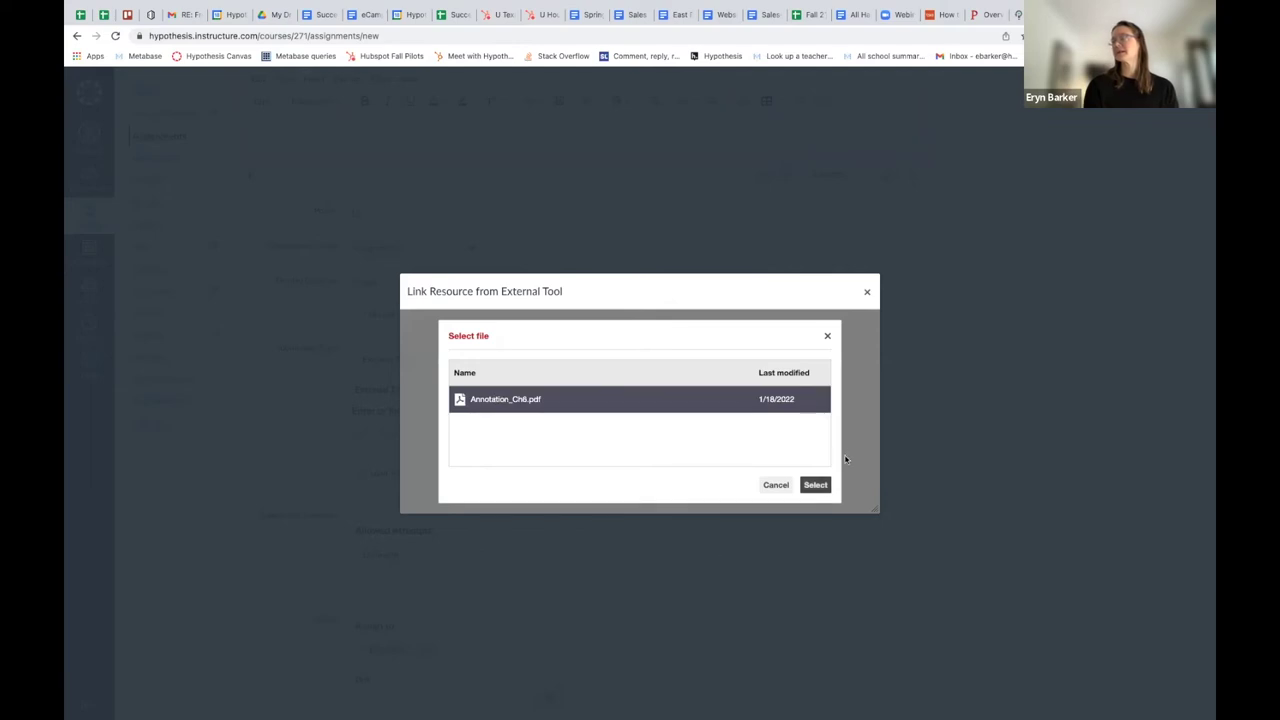
{"action": "left_click", "coordinate": [815, 485]}
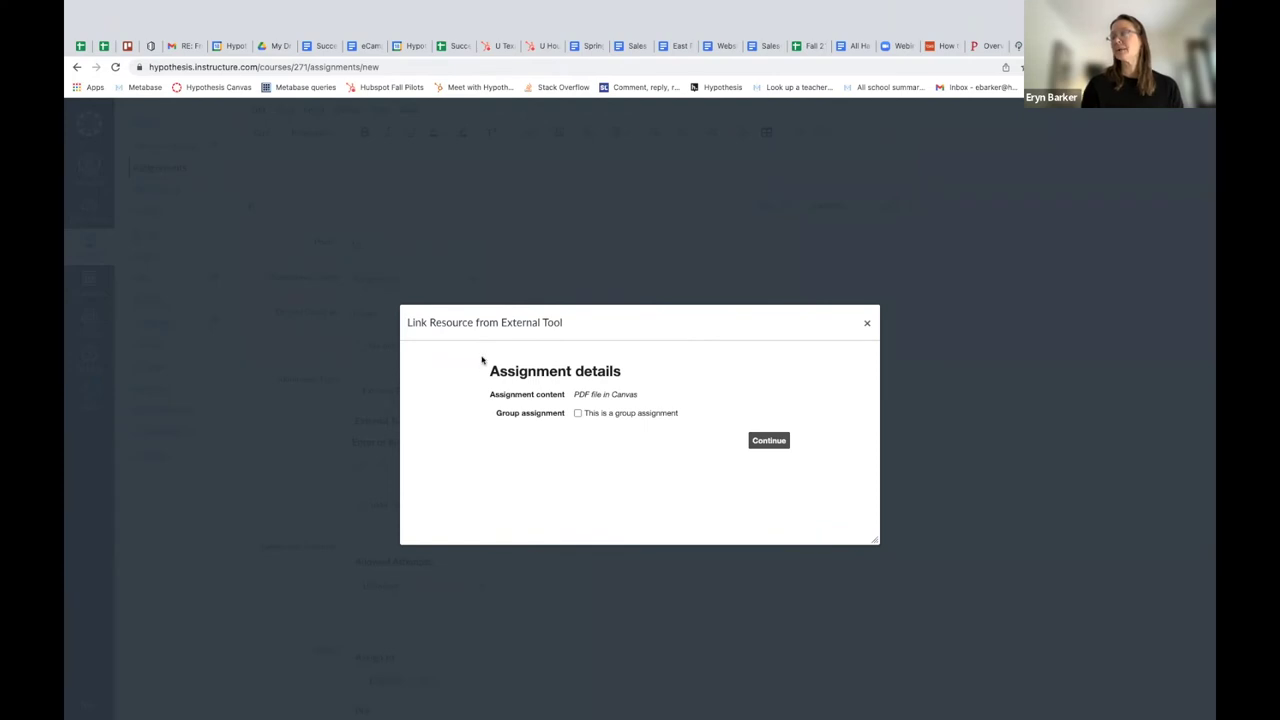
Make it a group assignment using the Demo groups set and continue
{"action": "left_click_drag", "start_coordinate": [482, 356], "coordinate": [694, 436]}
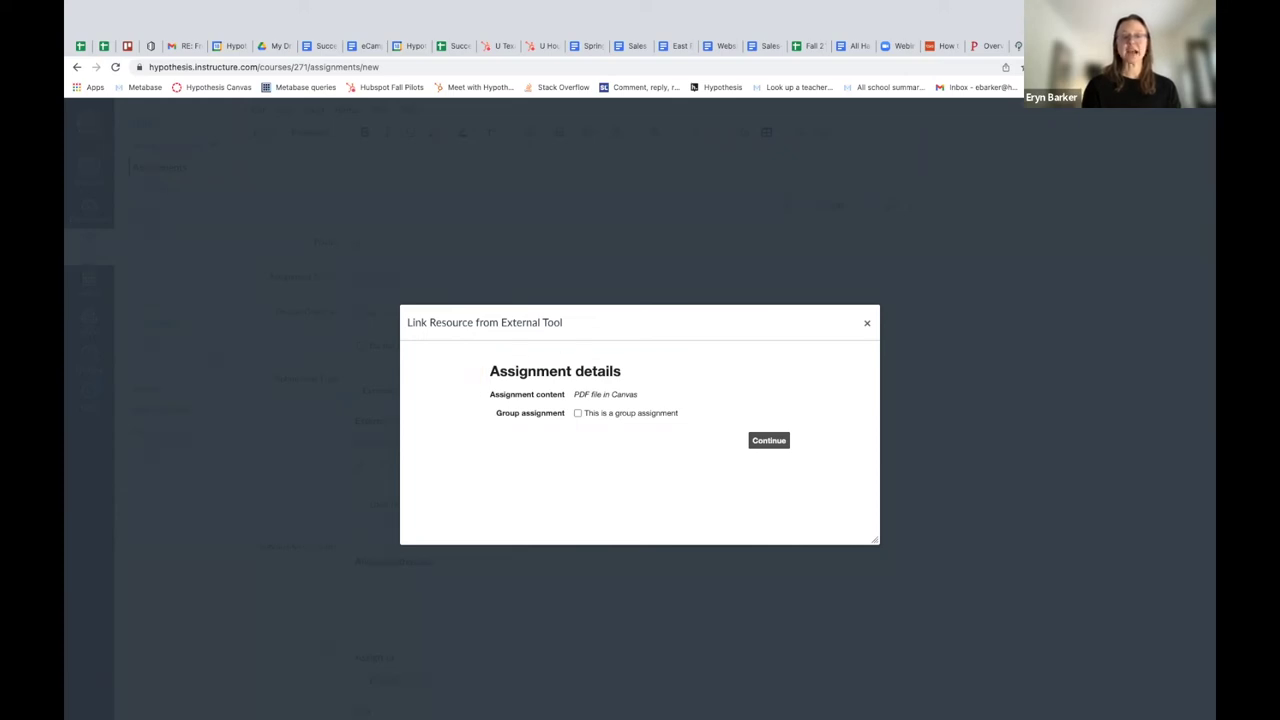
{"action": "left_click", "coordinate": [577, 382]}
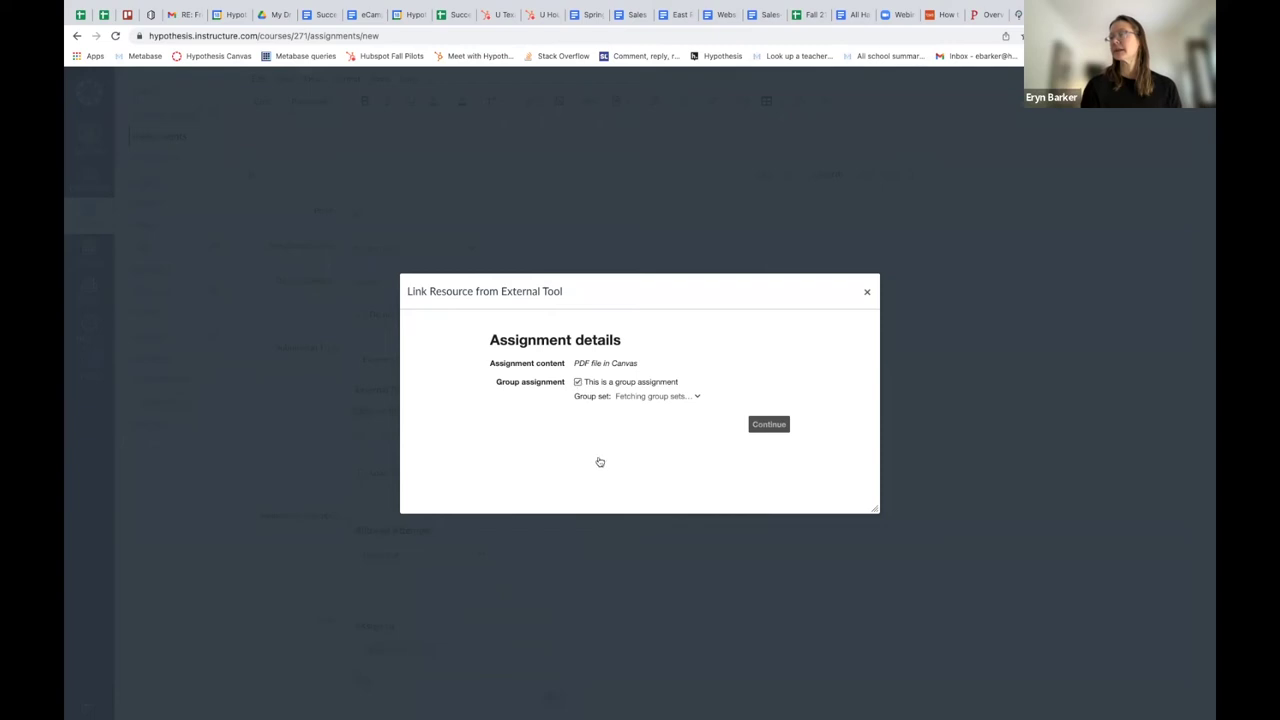
{"action": "left_click", "coordinate": [641, 396]}
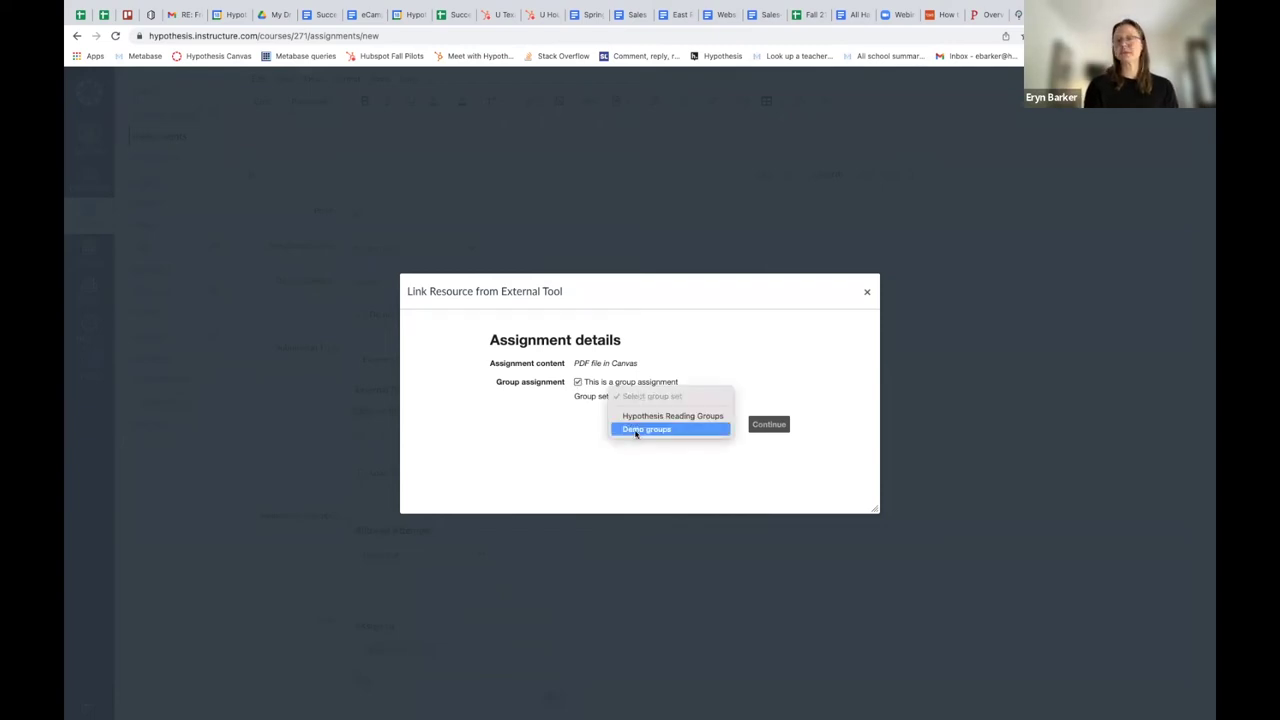
{"action": "left_click", "coordinate": [635, 430]}
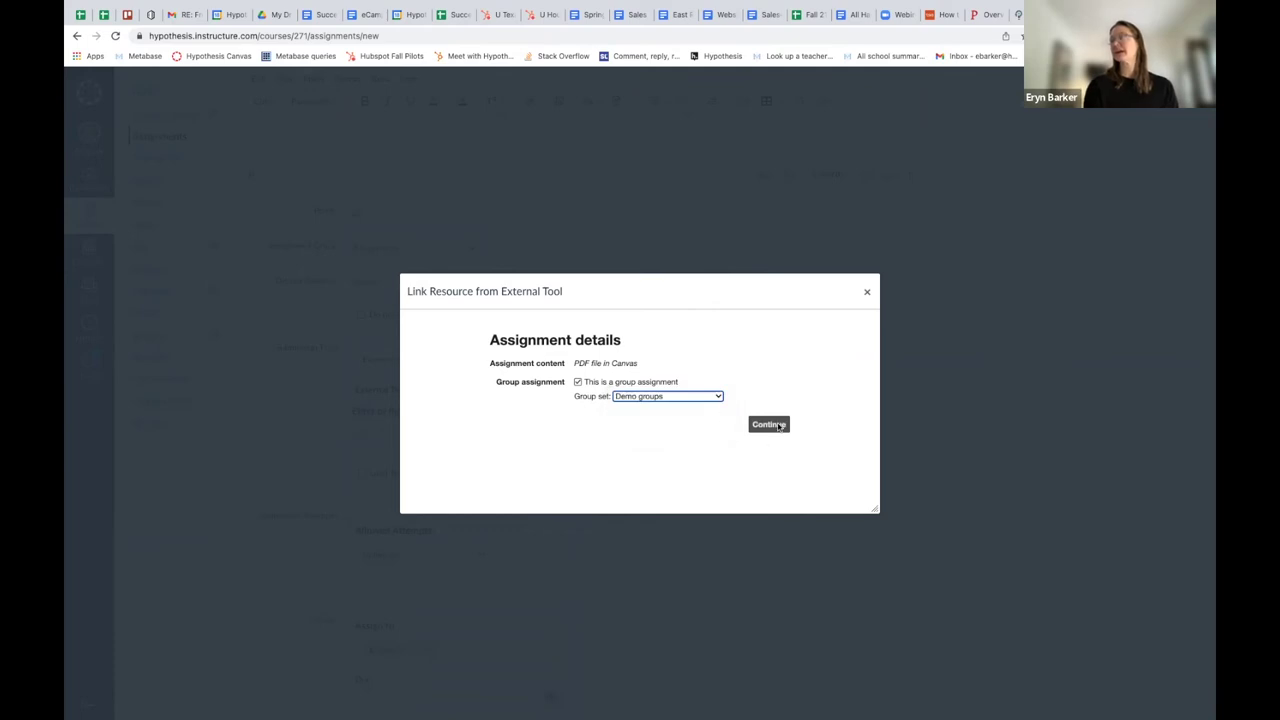
{"action": "left_click", "coordinate": [776, 427]}
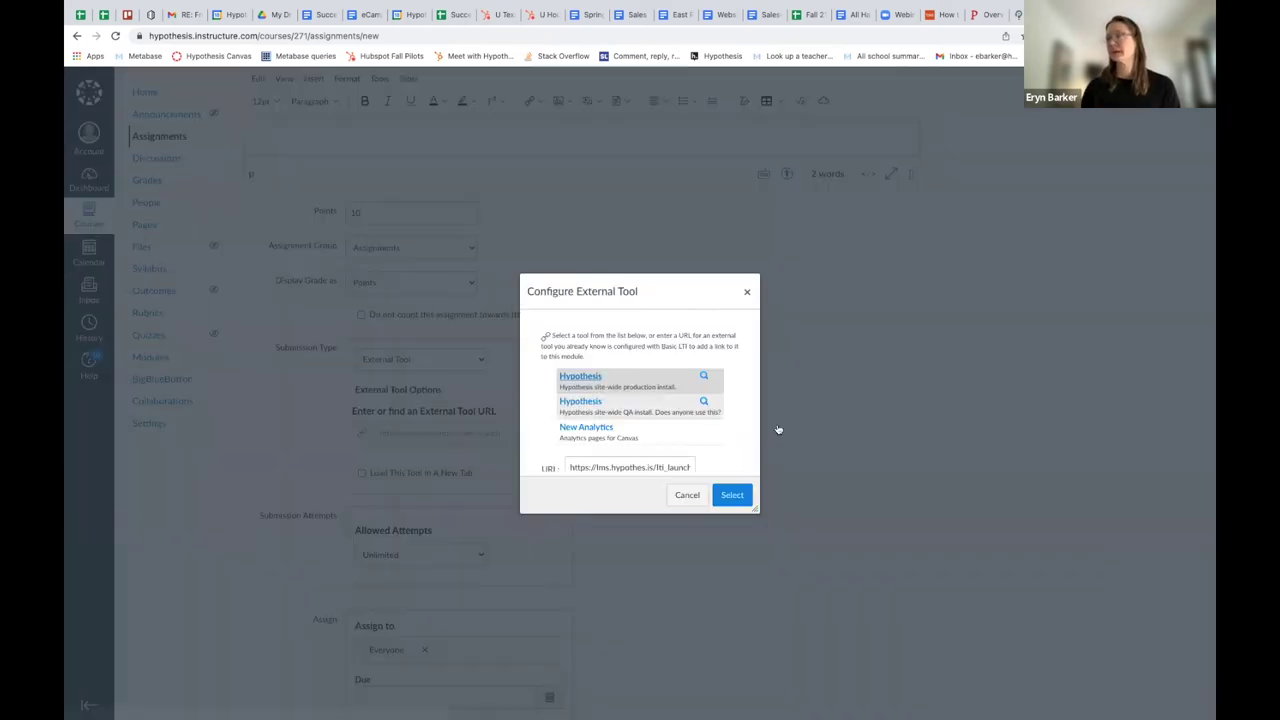
Confirm the Hypothesis tool, enable 'Load This Tool In A New Tab', and Save & Publish
{"action": "left_click", "coordinate": [729, 500]}
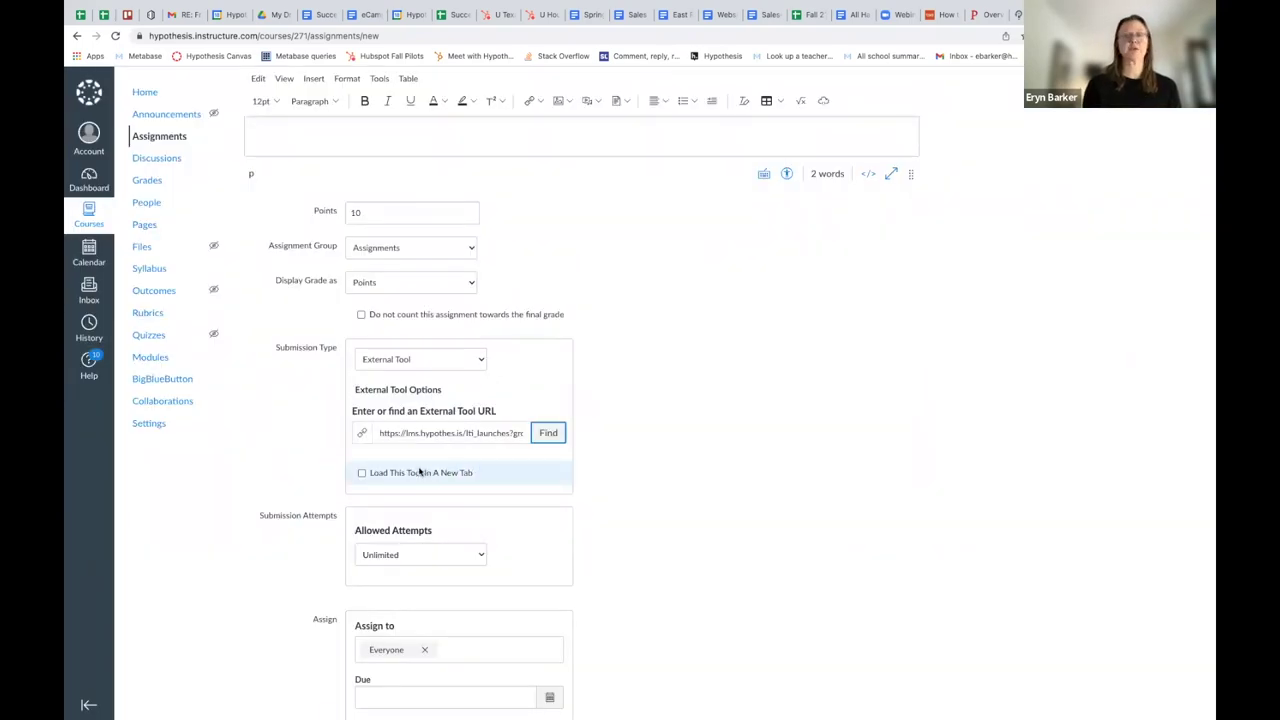
{"action": "left_click", "coordinate": [423, 471]}
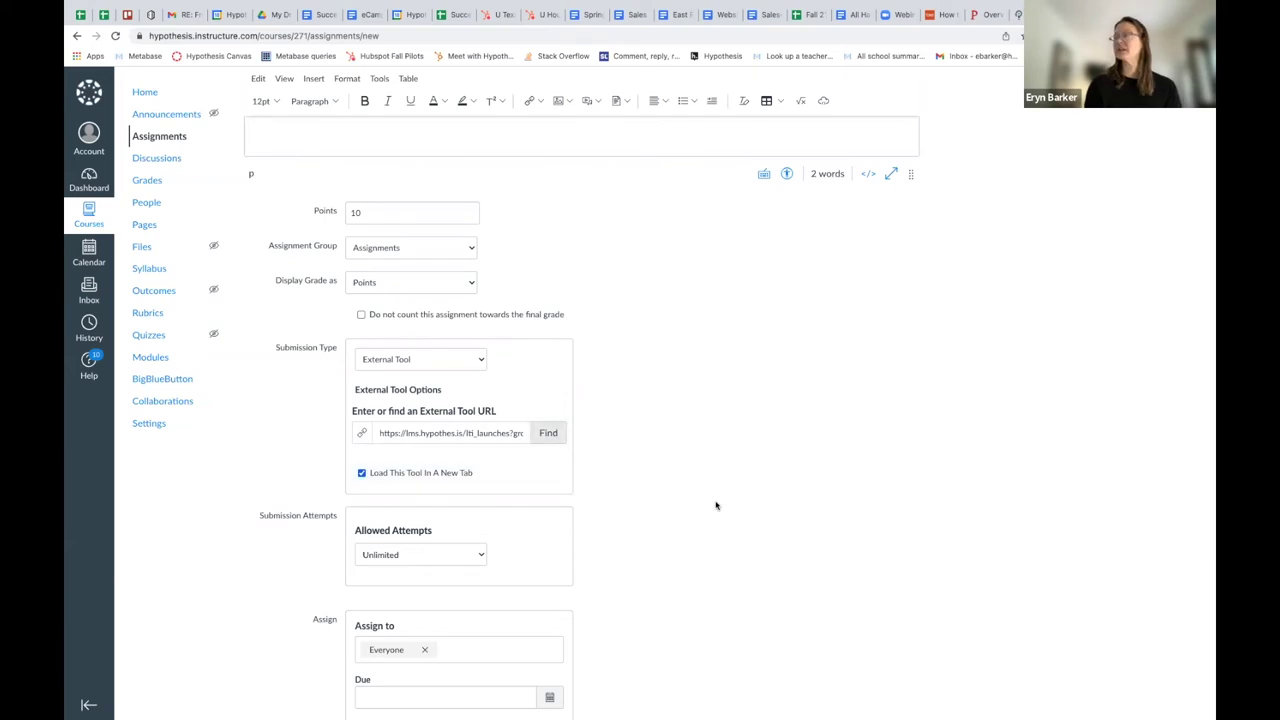
{"action": "scroll", "coordinate": [716, 505], "scroll_direction": "down", "scroll_amount": 1}
{"action": "scroll", "coordinate": [716, 505], "scroll_direction": "down", "scroll_amount": 3}
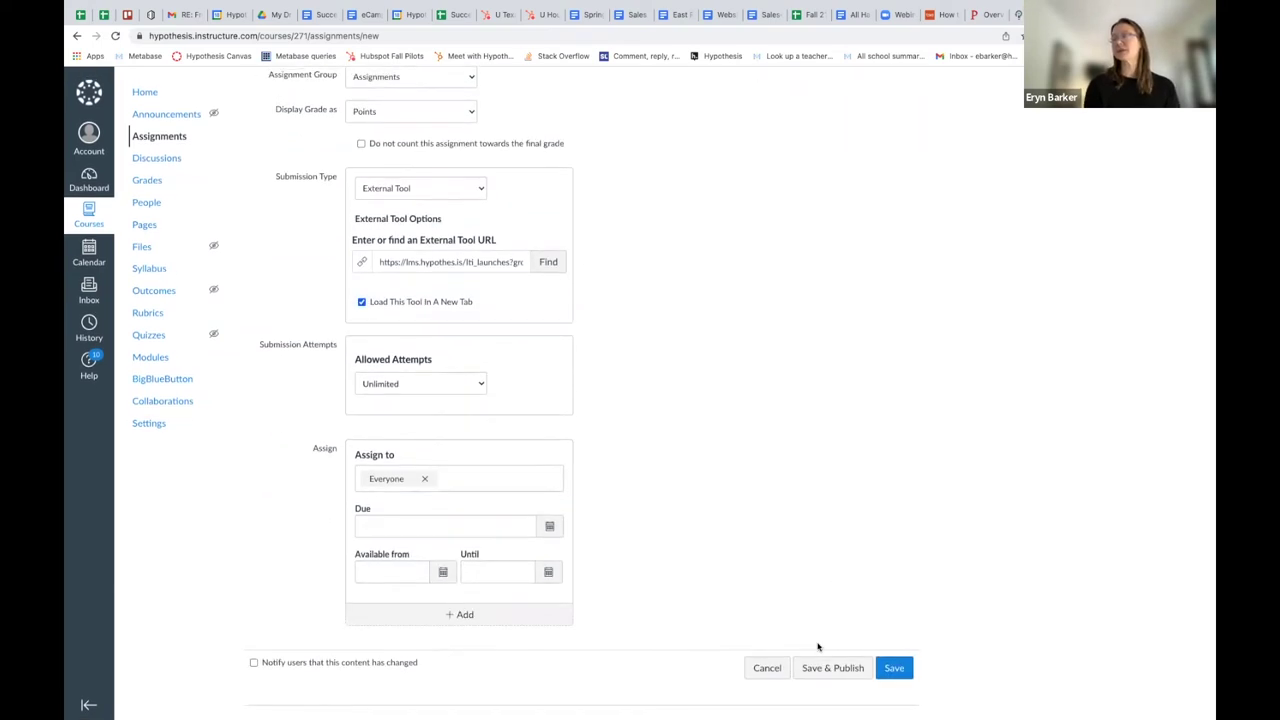
{"action": "left_click", "coordinate": [833, 668]}
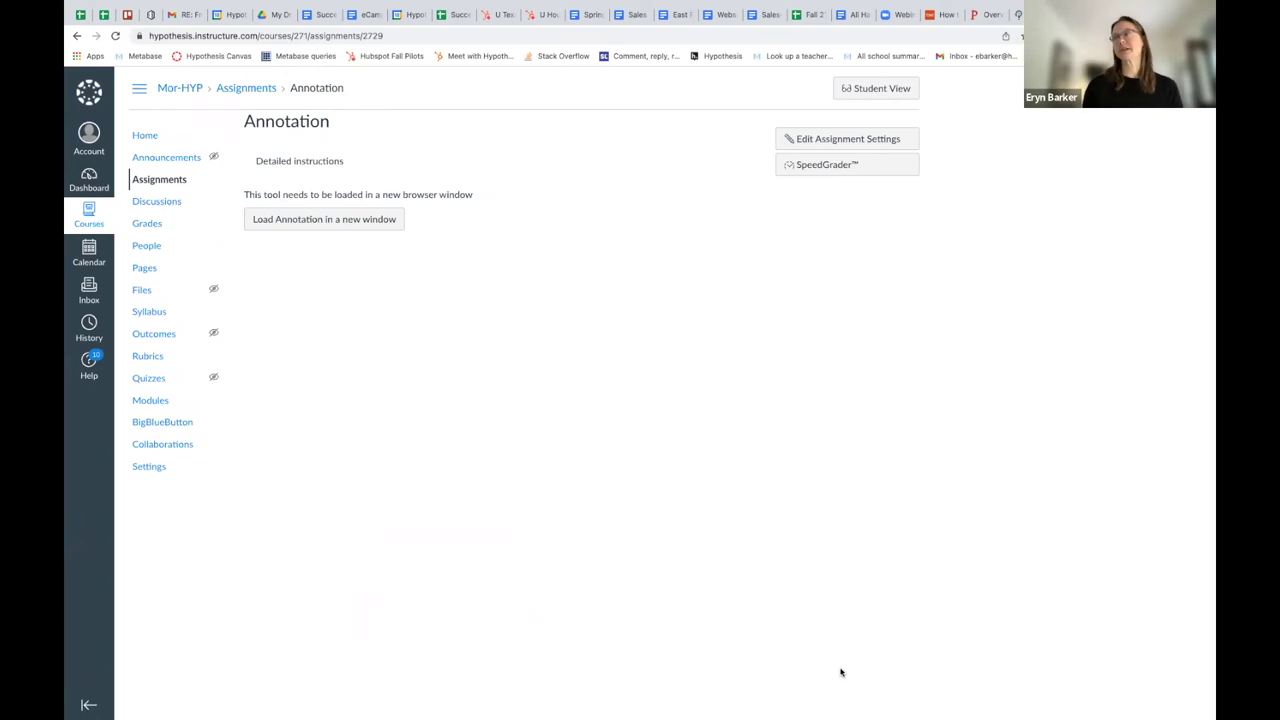
Load the Annotation PDF in a new window and switch the Hypothesis group to Demo group 2
{"action": "left_click", "coordinate": [318, 220]}
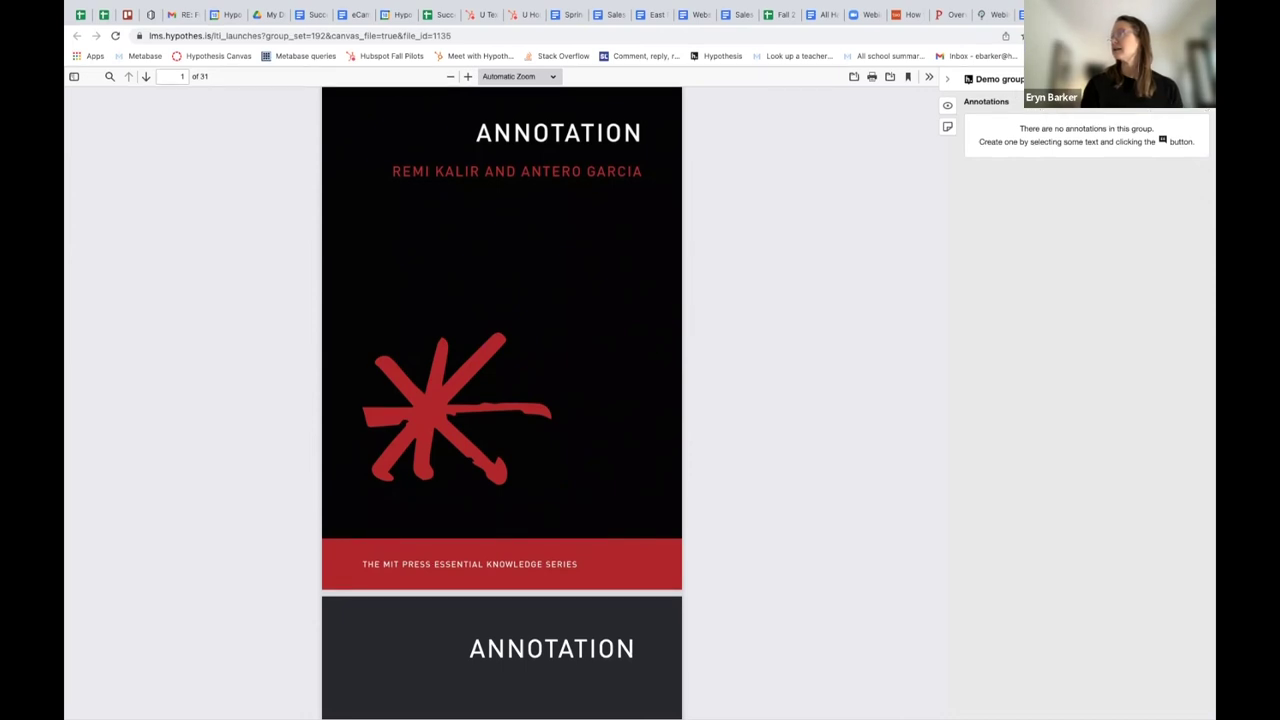
{"action": "left_click", "coordinate": [998, 78]}
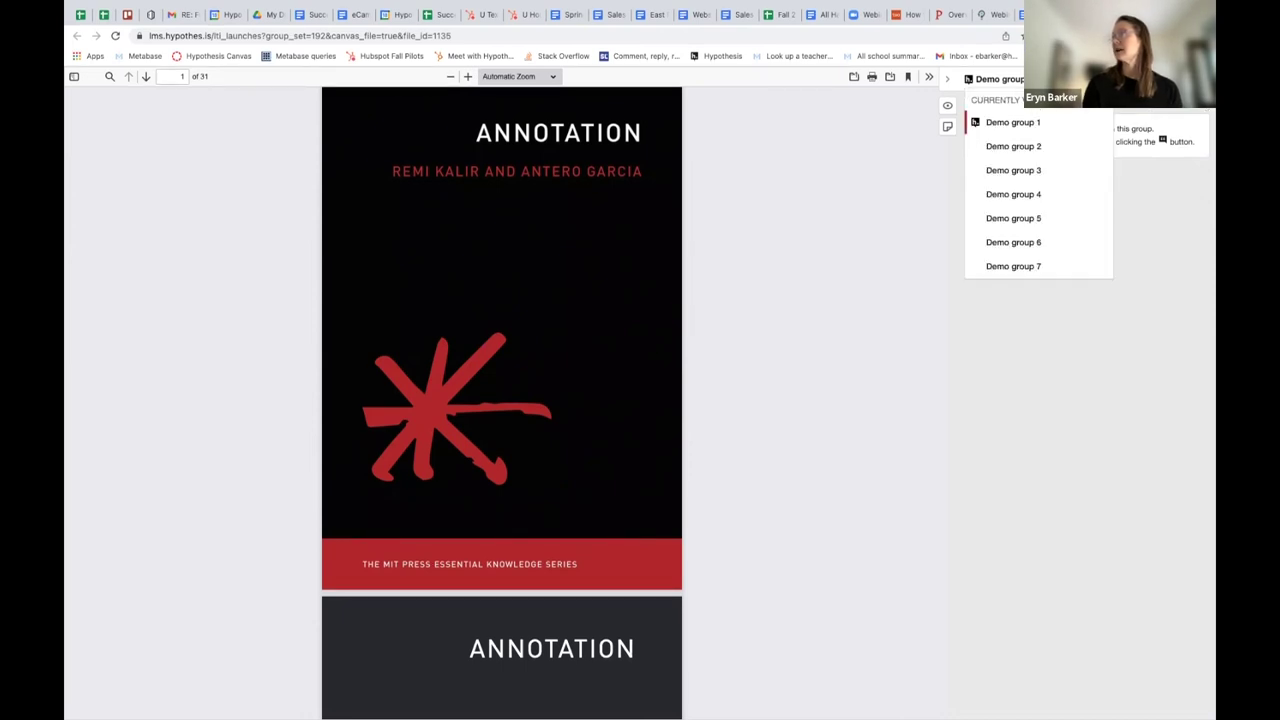
{"action": "left_click", "coordinate": [1010, 147]}
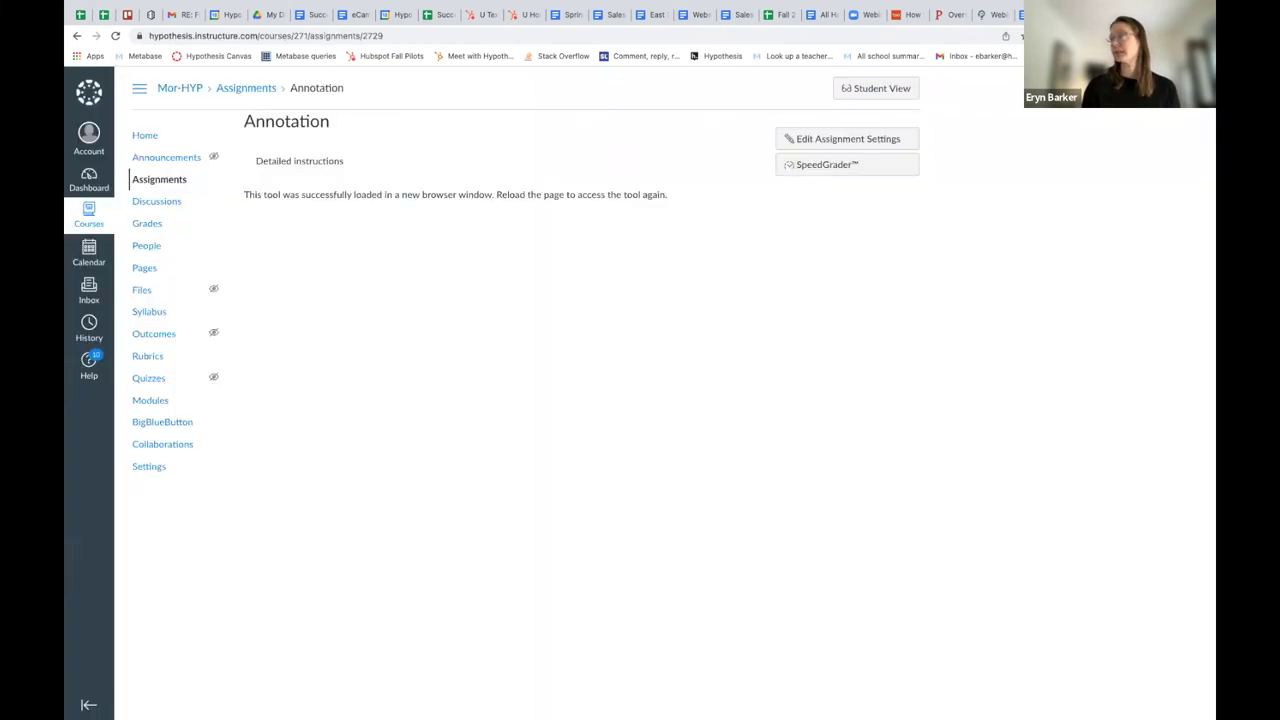
Open the Annotation assignment in SpeedGrader, browse the student list, and select the 'out of 10' grade box
{"action": "left_click", "coordinate": [853, 170]}
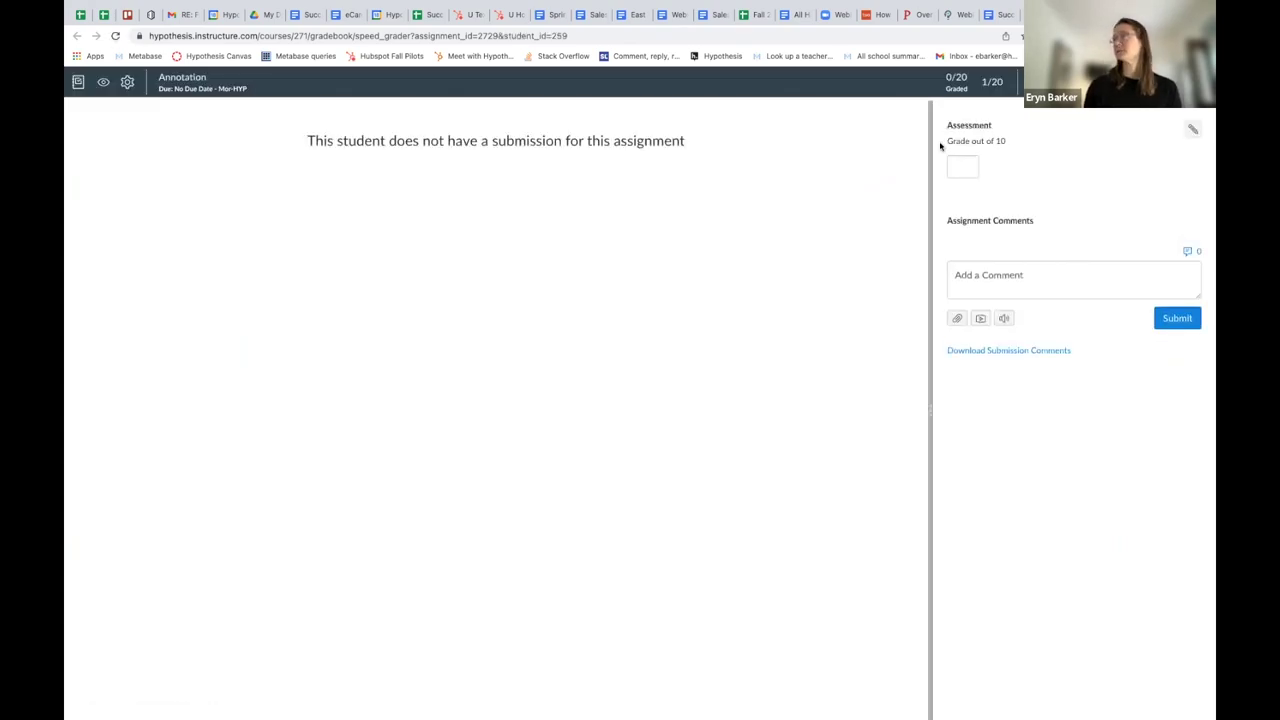
{"action": "left_click", "coordinate": [1100, 82]}
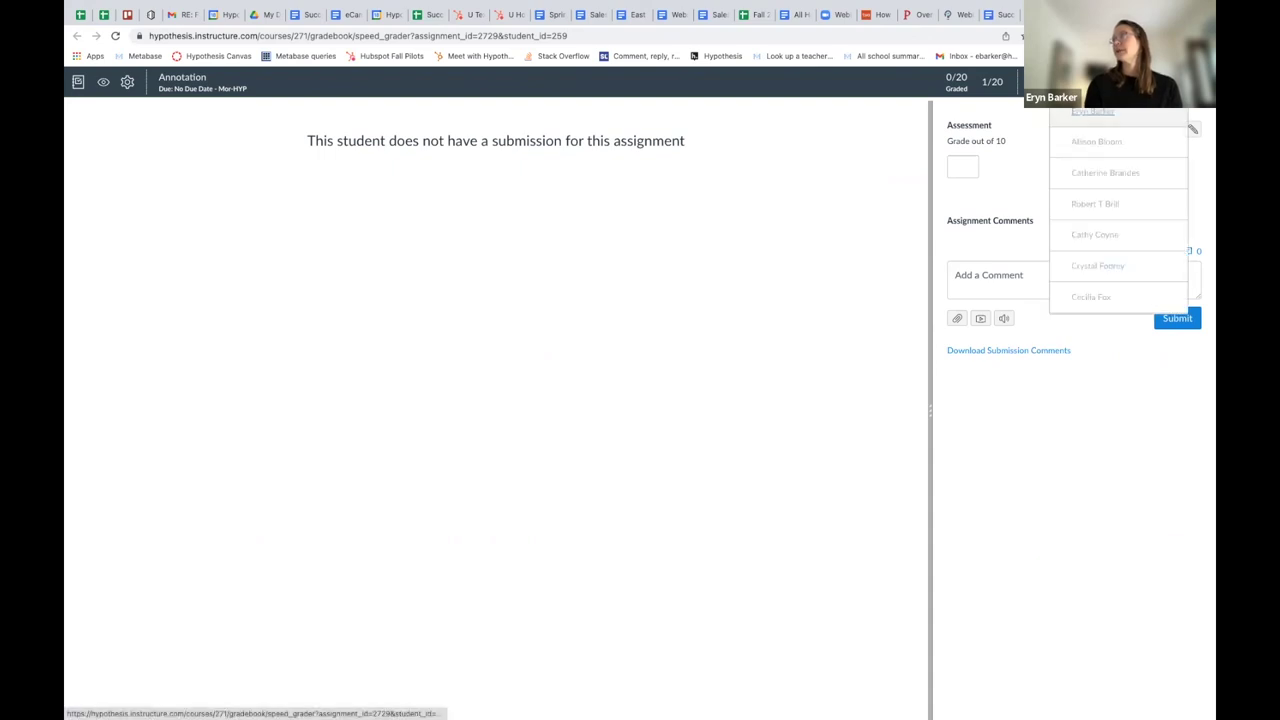
{"action": "scroll", "coordinate": [1100, 195], "scroll_direction": "up", "scroll_amount": 2}
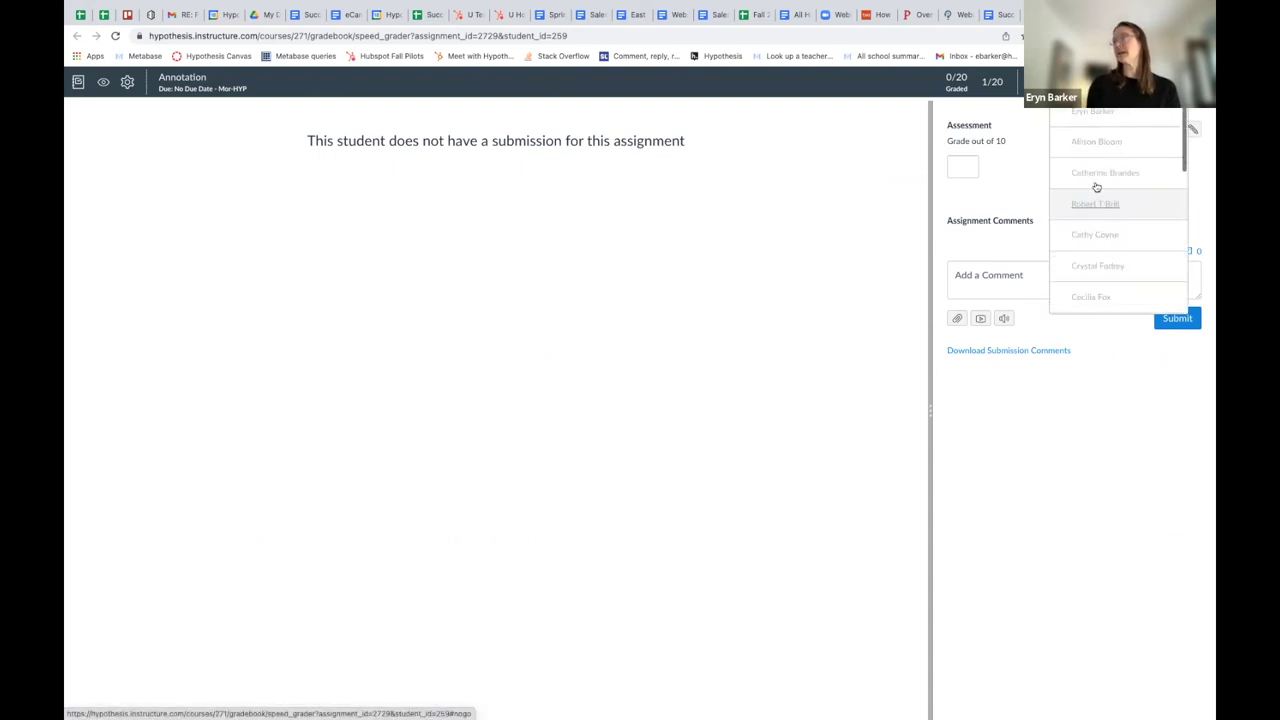
{"action": "left_click", "coordinate": [1111, 116]}
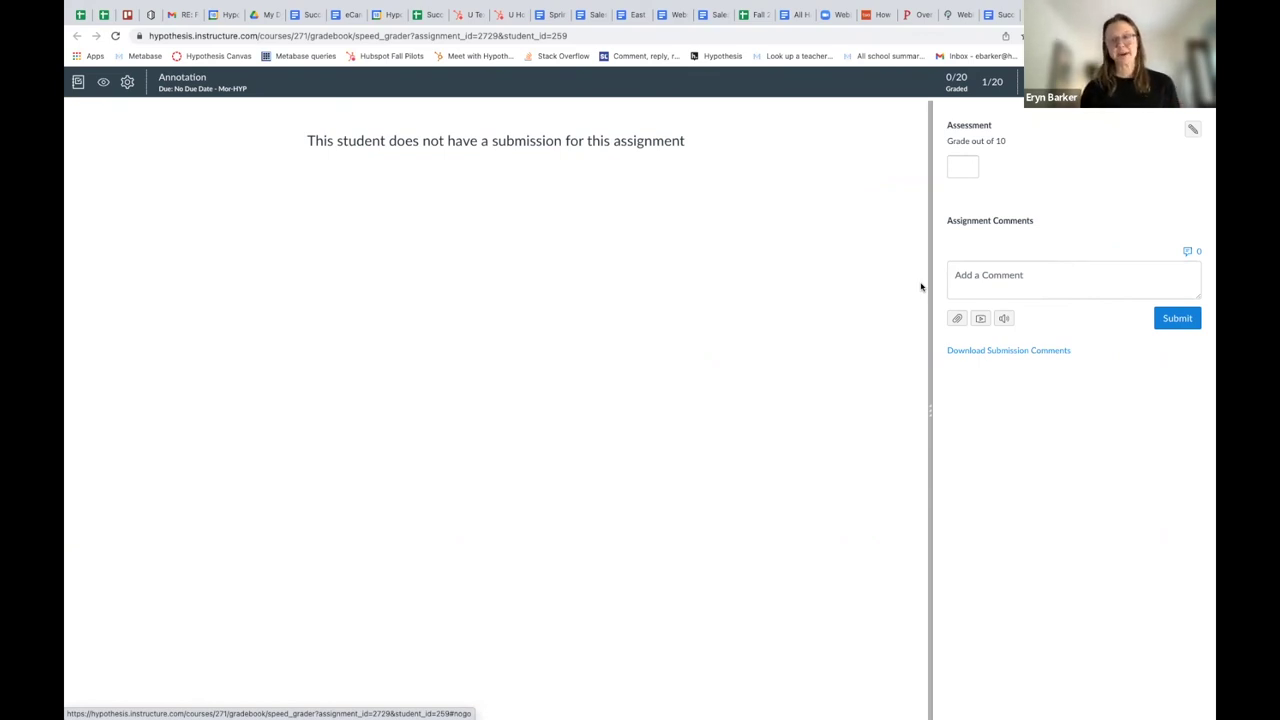
{"action": "left_click", "coordinate": [963, 166]}
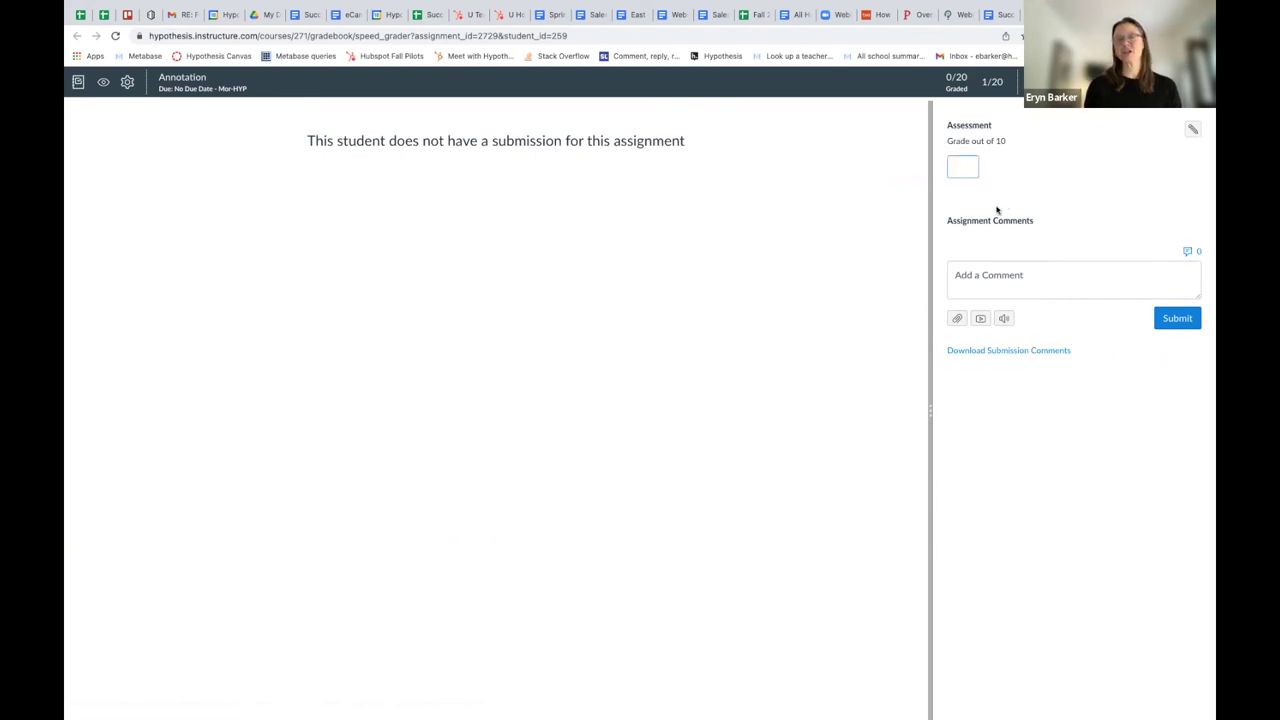